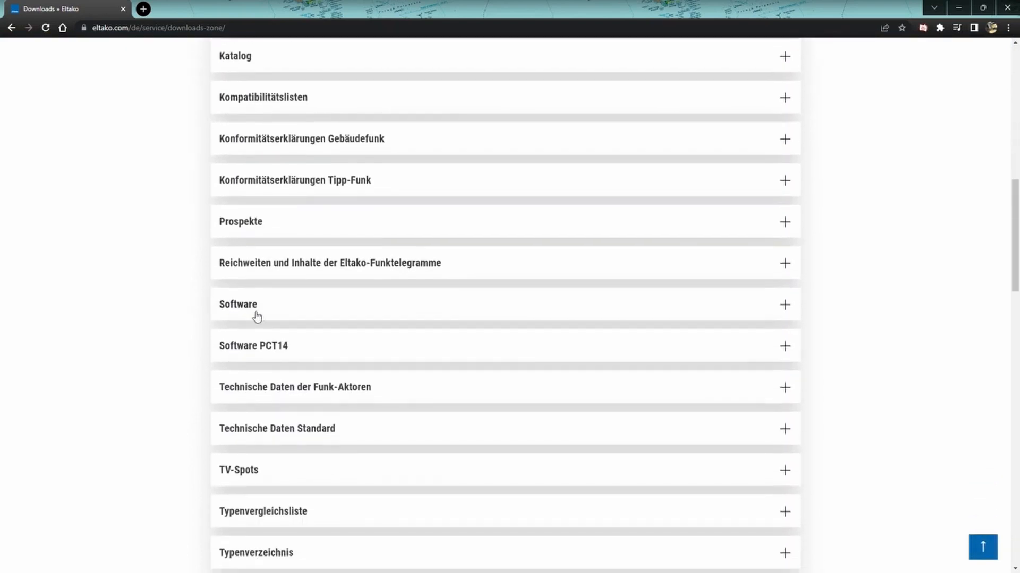
# Step: Open the Software PCT14 downloads and install PCT14 with the licence terms accepted and the Vollständig installation type
pyautogui.click(317, 345)
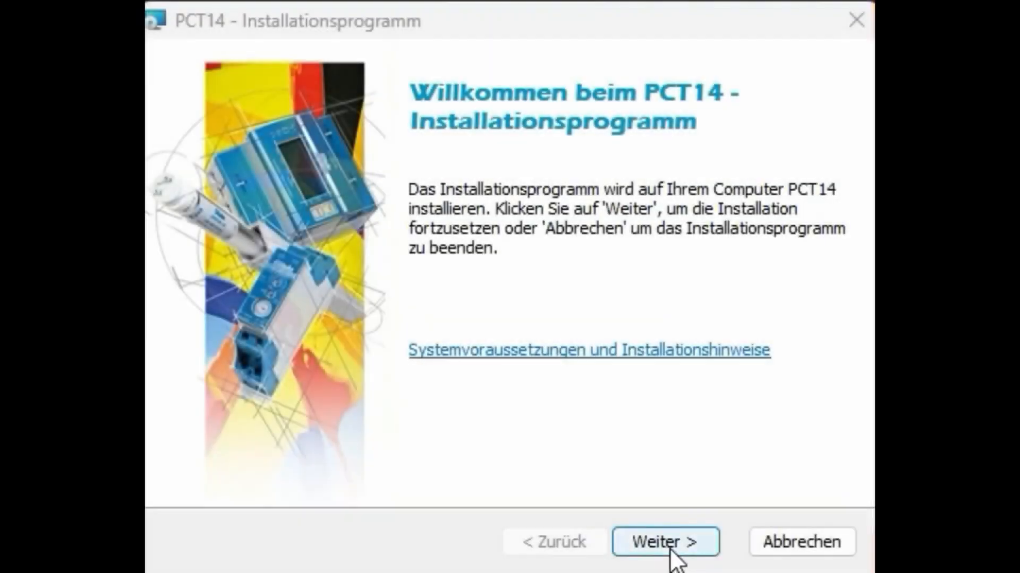
pyautogui.click(673, 550)
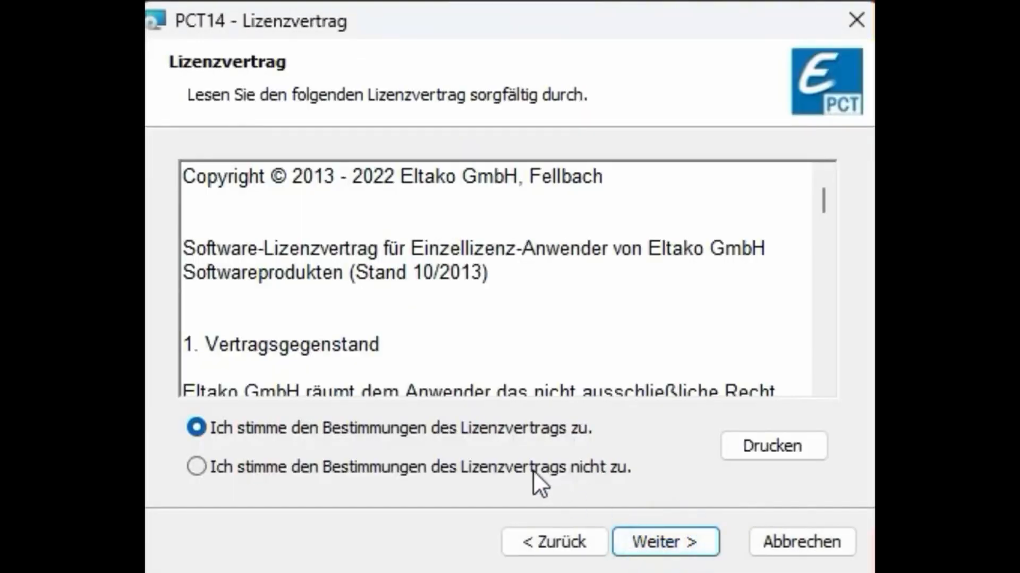
pyautogui.click(515, 441)
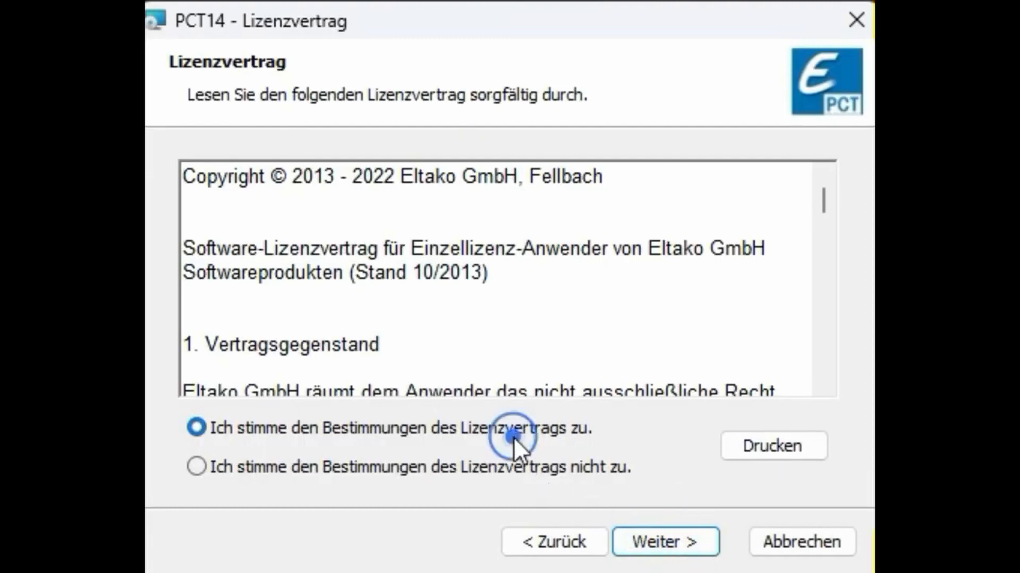
pyautogui.click(698, 549)
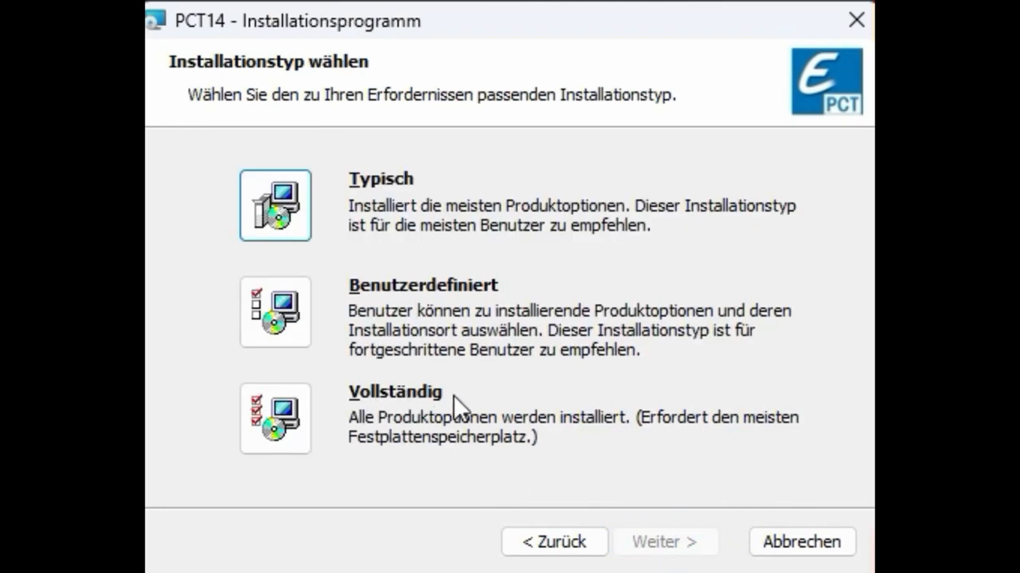
pyautogui.click(264, 410)
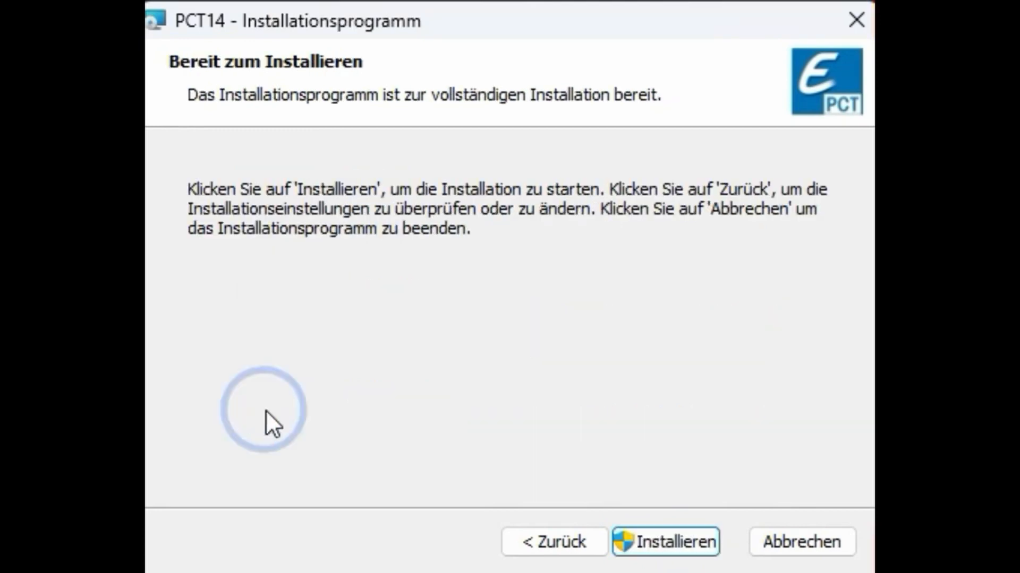
pyautogui.click(685, 552)
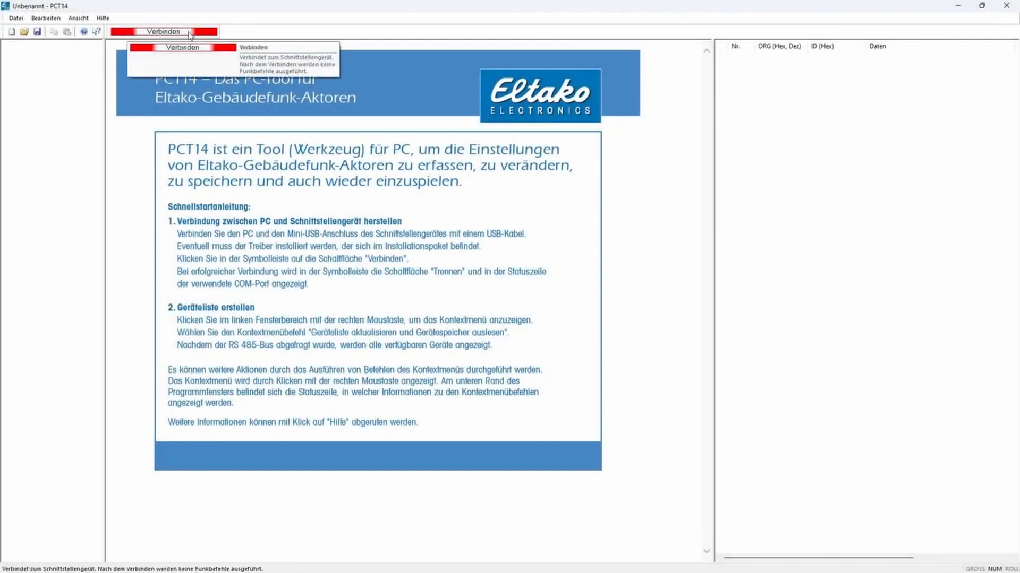
# Step: Connect PCT14 to the interface device, add the device list and read out the device memory
pyautogui.click(190, 32)
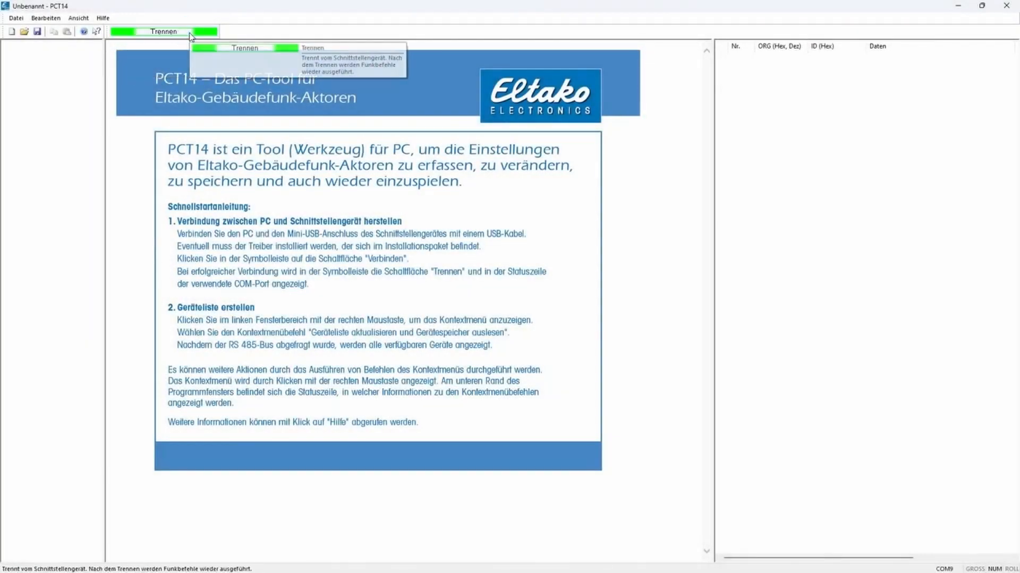
pyautogui.rightClick(46, 73)
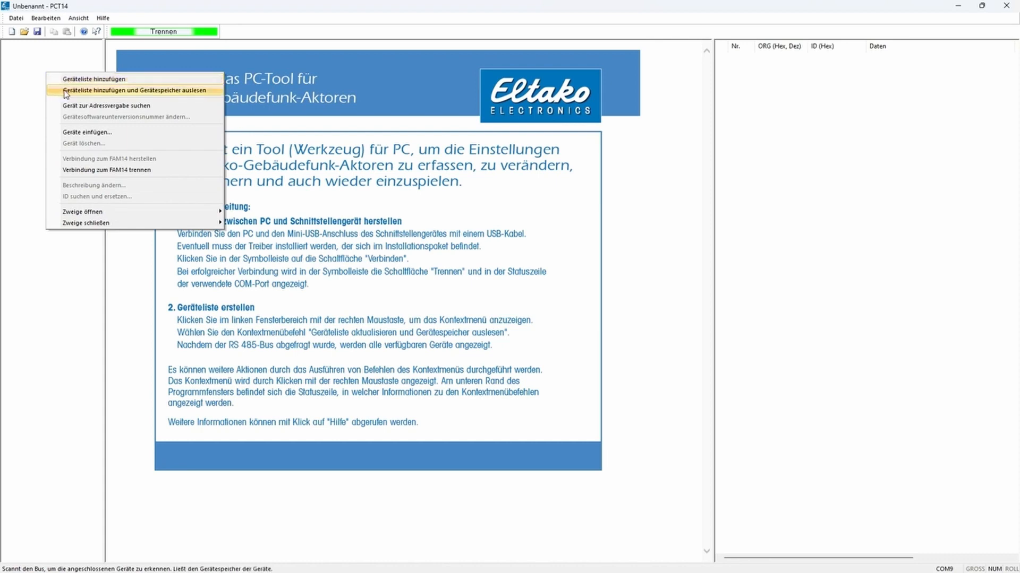
pyautogui.click(66, 95)
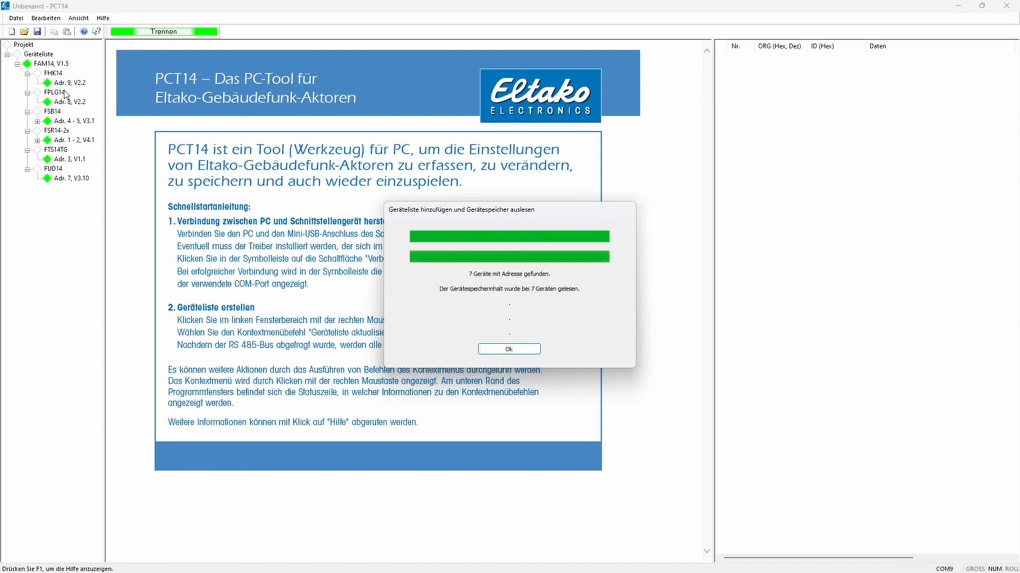
pyautogui.press('Return')
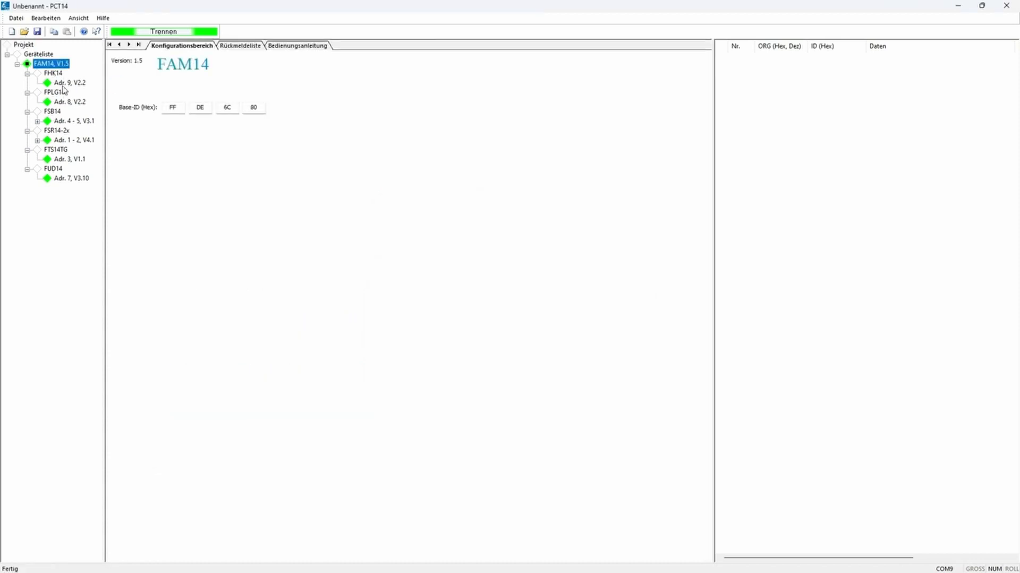
# Step: Set the description of the FHK14 device at address 9 to "Heizung Wohnzimmer"
pyautogui.click(75, 85)
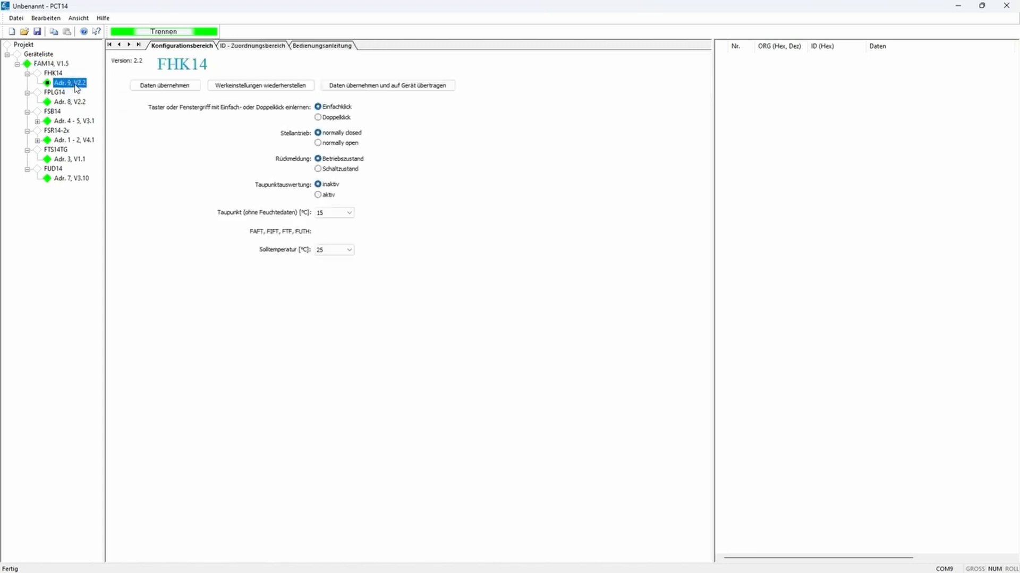
pyautogui.rightClick(75, 85)
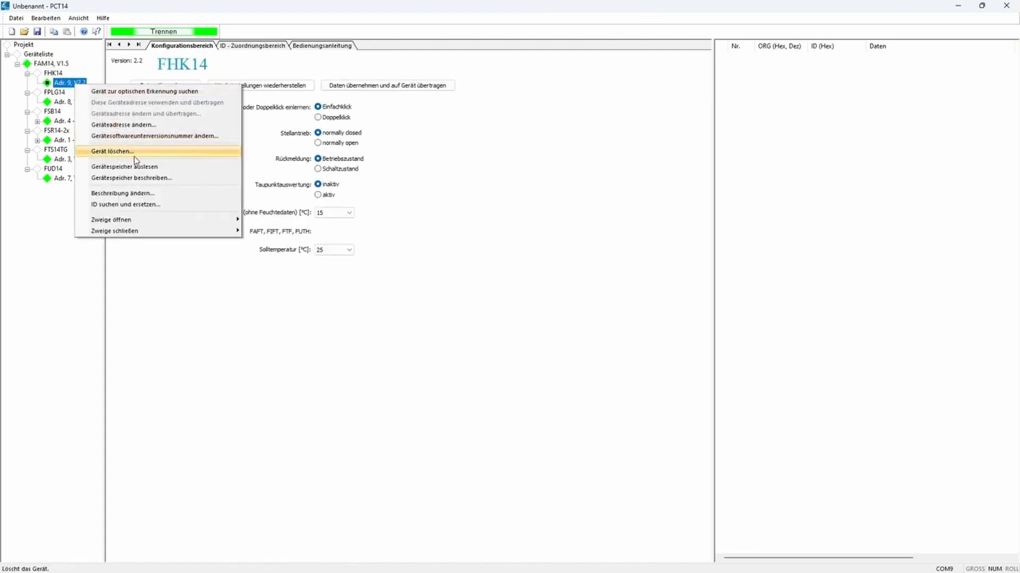
pyautogui.click(137, 197)
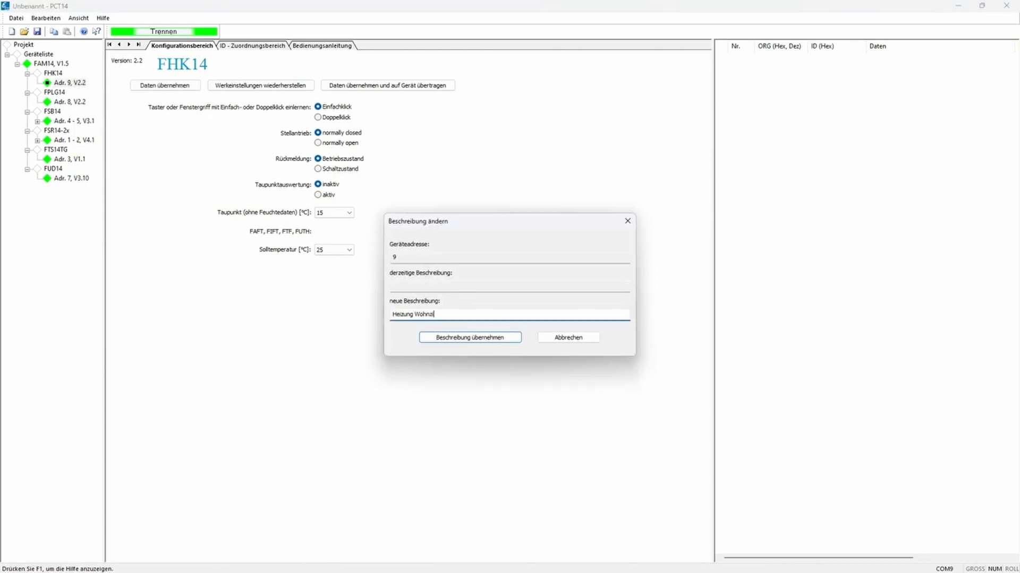
pyautogui.write('Heizung Wohnzimmer')
pyautogui.press('Return')
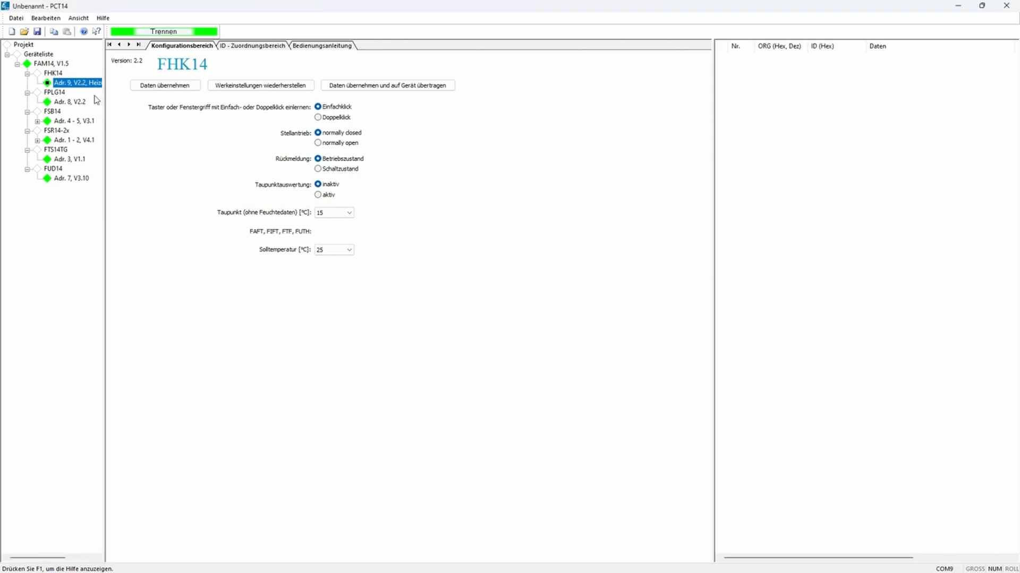
# Step: Widen the device tree and set the description of channel 1 of the FSR14-2x to "Aussenbel."
pyautogui.moveTo(104, 135); pyautogui.dragTo(166, 142)
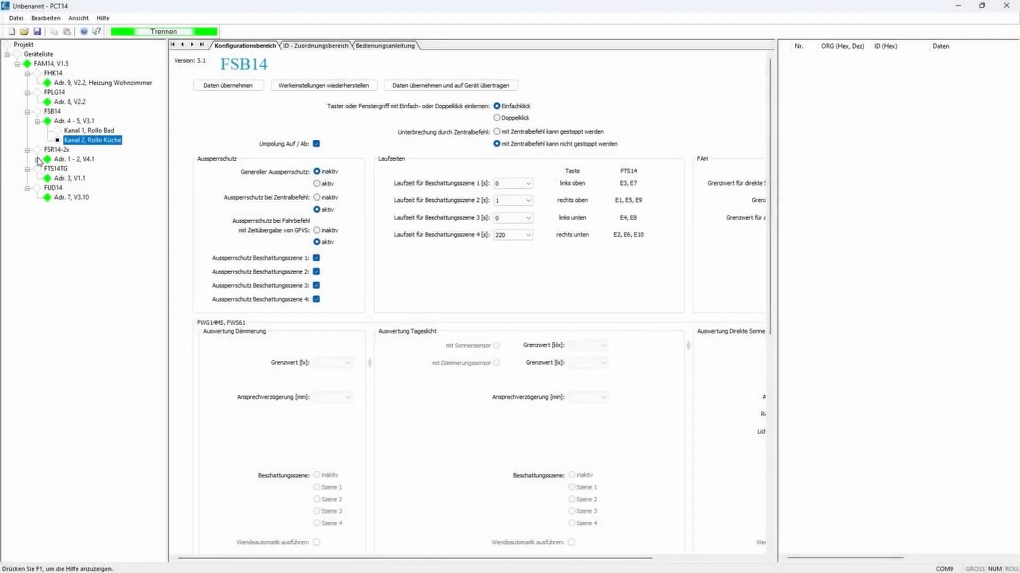
pyautogui.click(37, 158)
pyautogui.click(70, 169)
pyautogui.rightClick(71, 170)
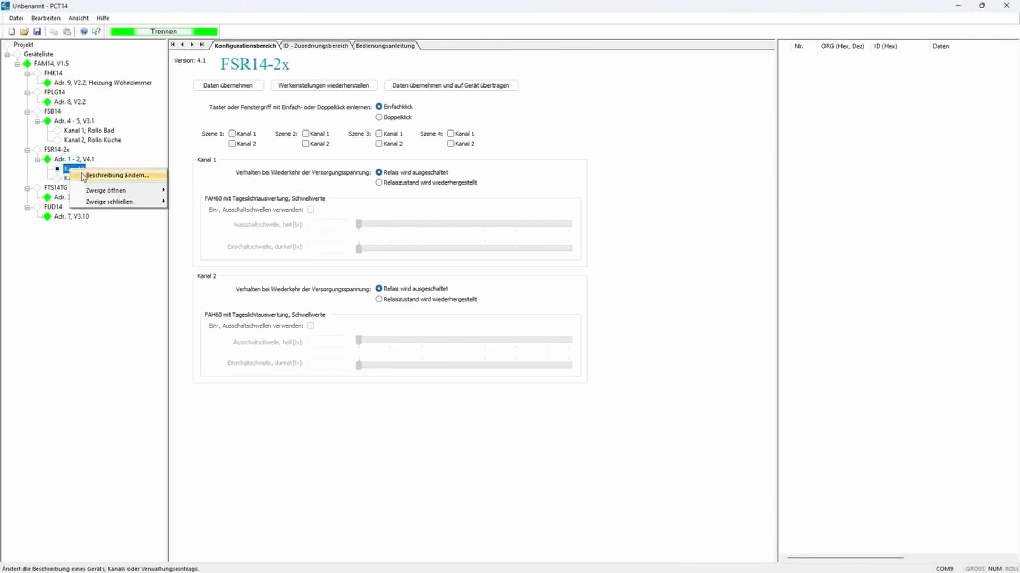
pyautogui.click(84, 175)
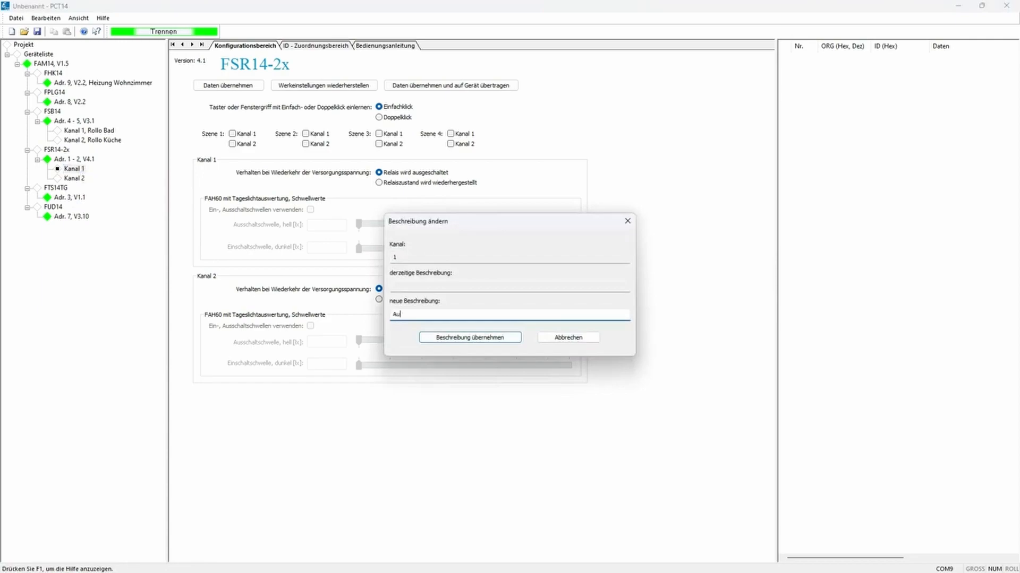
pyautogui.write('Au')
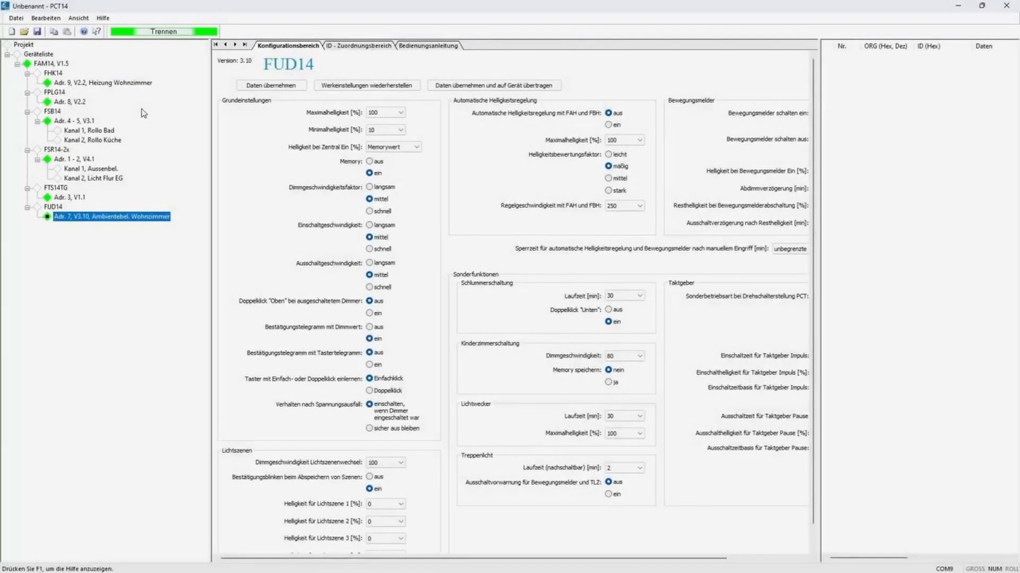
# Step: Collapse the FTS14TG and FPLG14 branches in the device tree
pyautogui.click(60, 92)
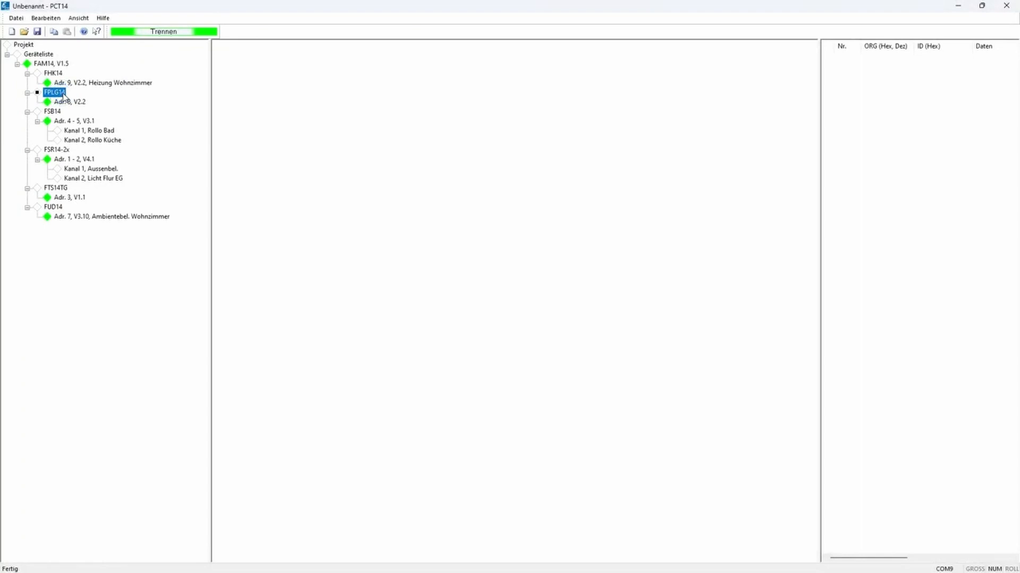
pyautogui.click(55, 189)
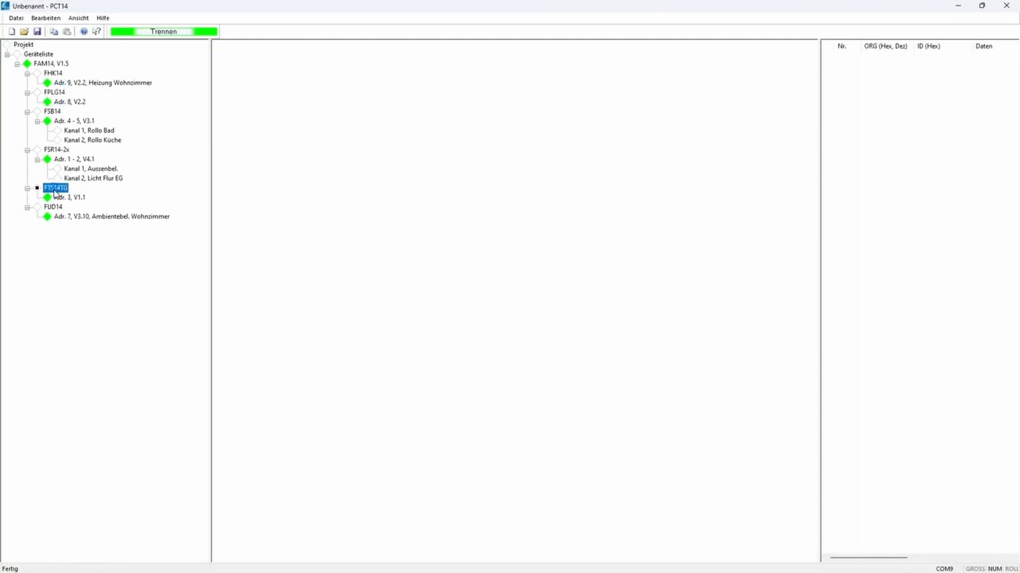
pyautogui.click(28, 188)
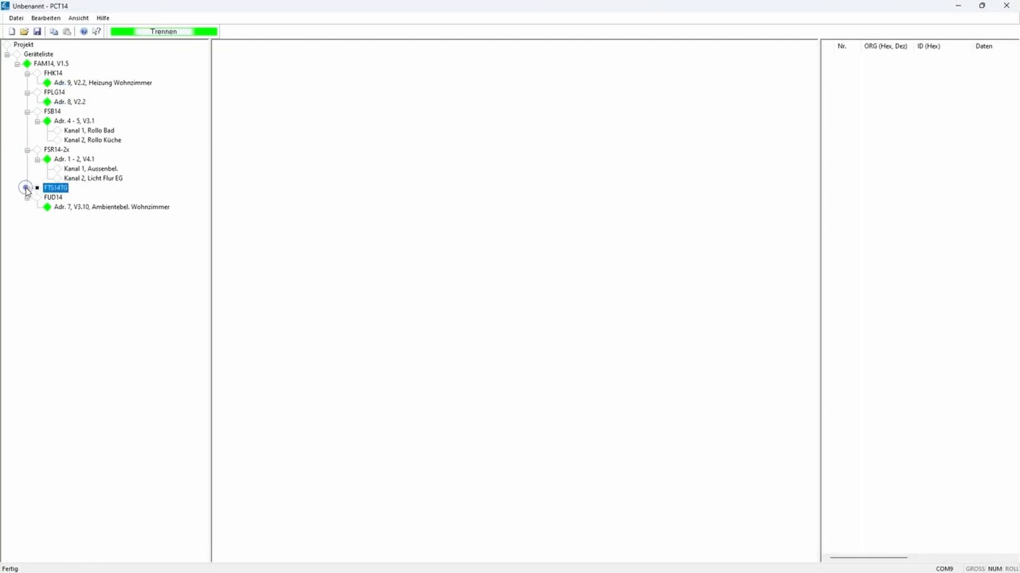
pyautogui.click(26, 94)
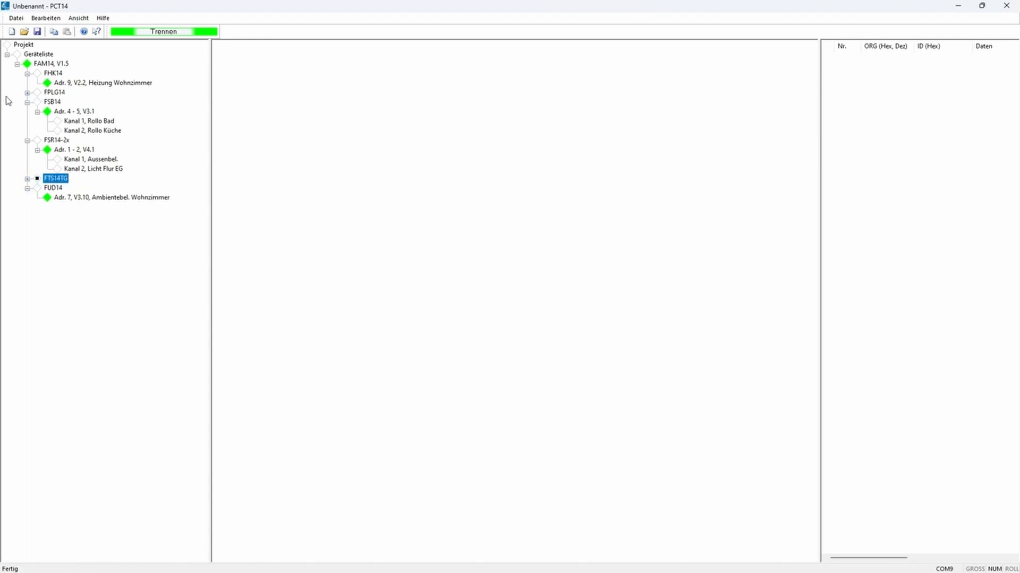
# Step: Export the device list to the Desktop as Wohnung.xml
pyautogui.rightClick(44, 55)
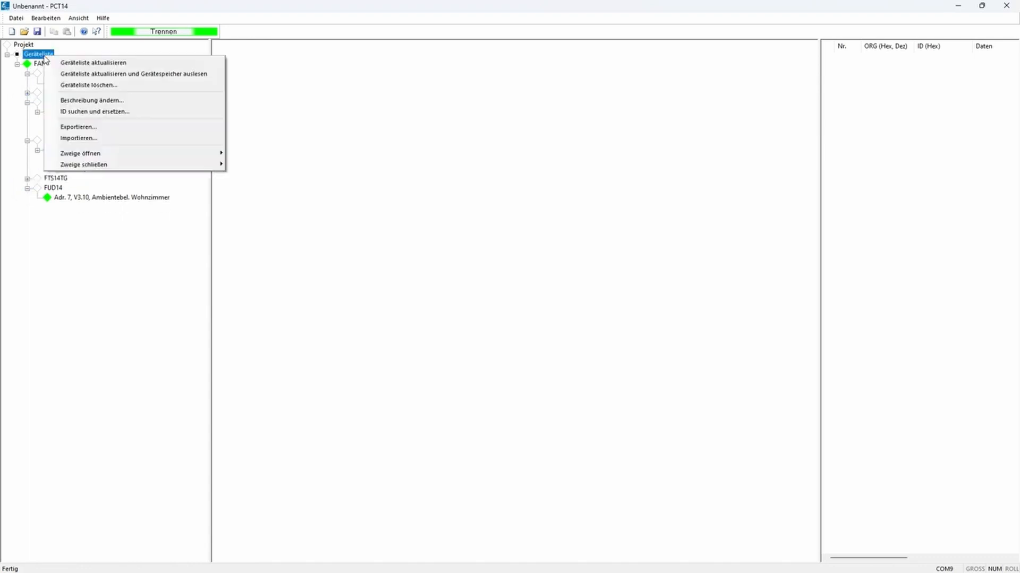
pyautogui.click(116, 128)
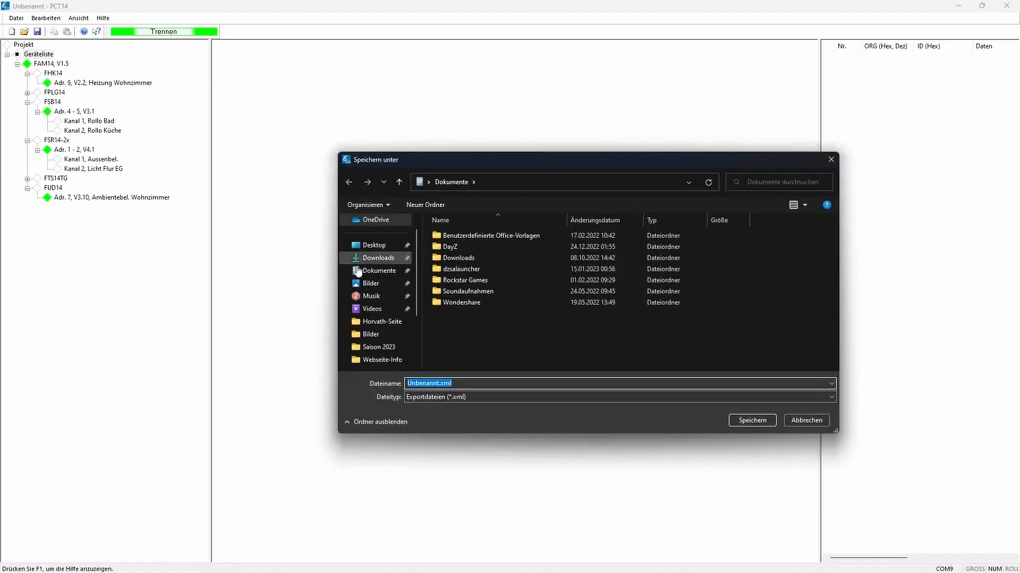
pyautogui.click(361, 249)
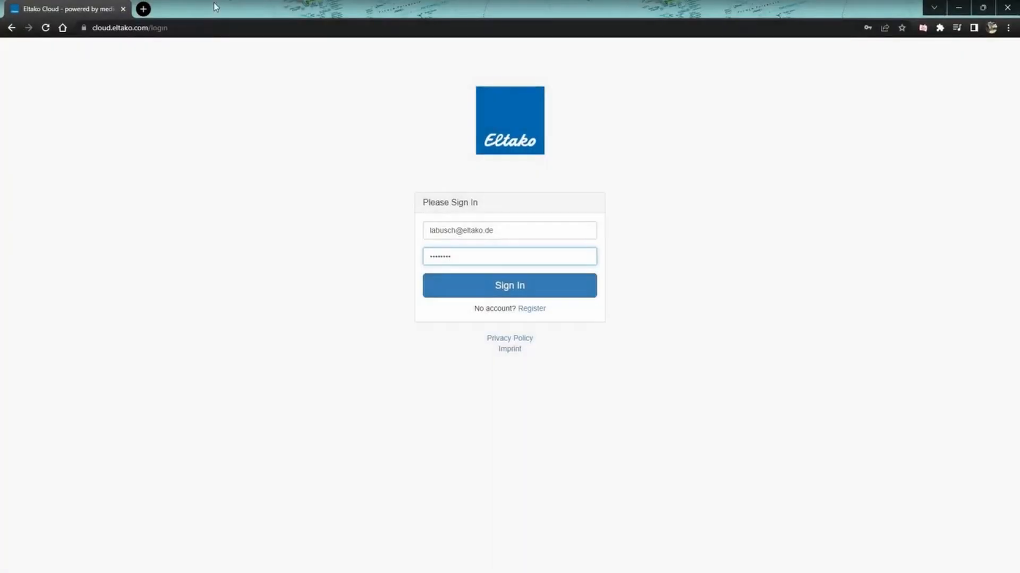
# Step: Switch to the Eltako Cloud in the browser, sign in to the account and decline saving the password
pyautogui.click(496, 287)
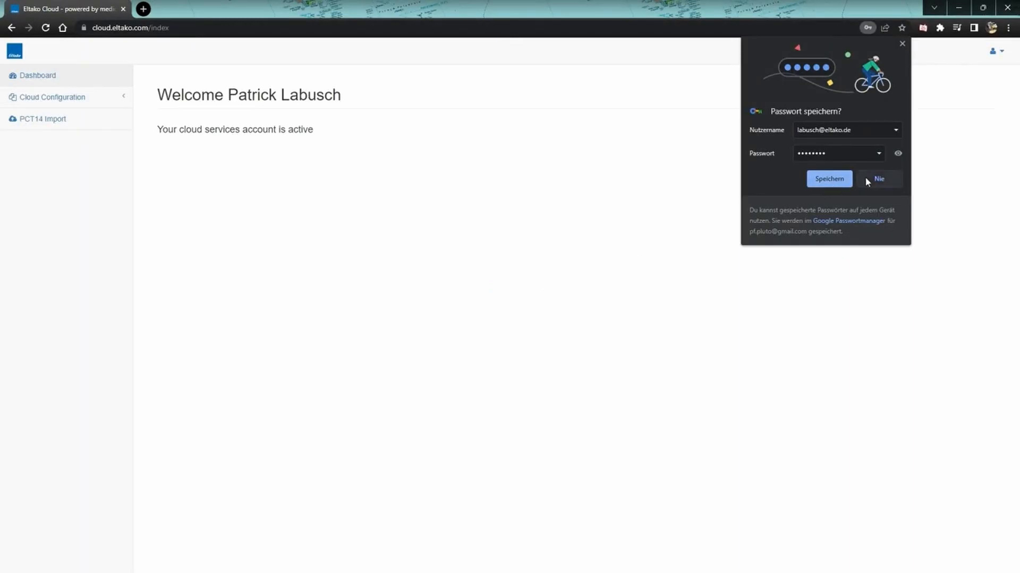
pyautogui.click(867, 179)
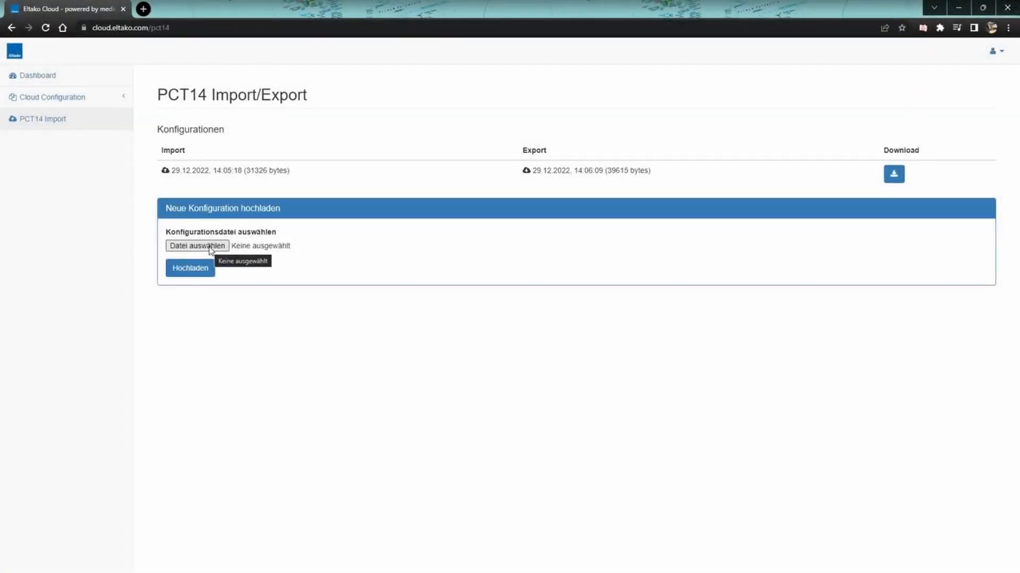
# Step: Upload Wohnung.xml from the Desktop as a new configuration on the PCT14 Import page
pyautogui.click(208, 246)
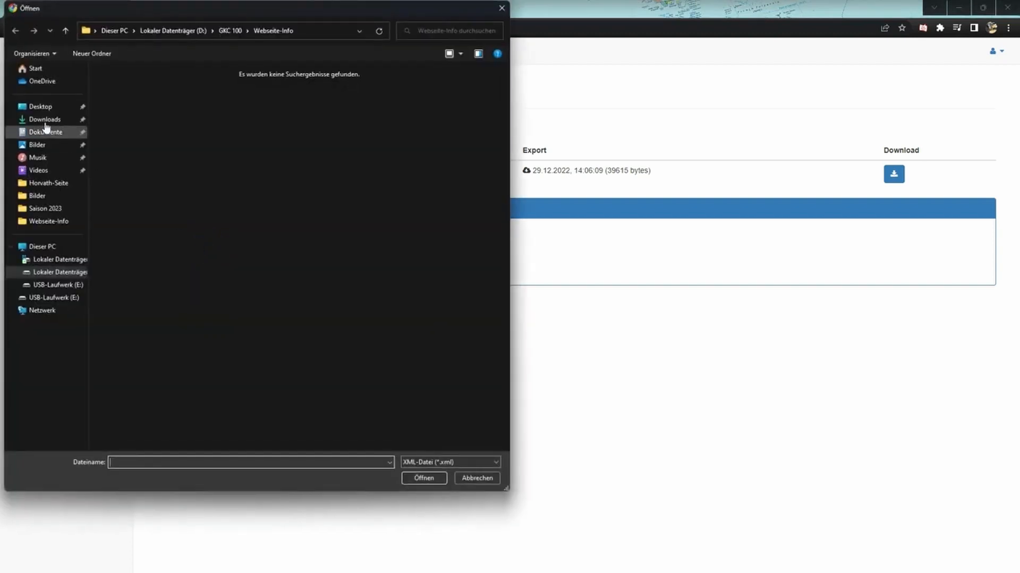
pyautogui.click(38, 106)
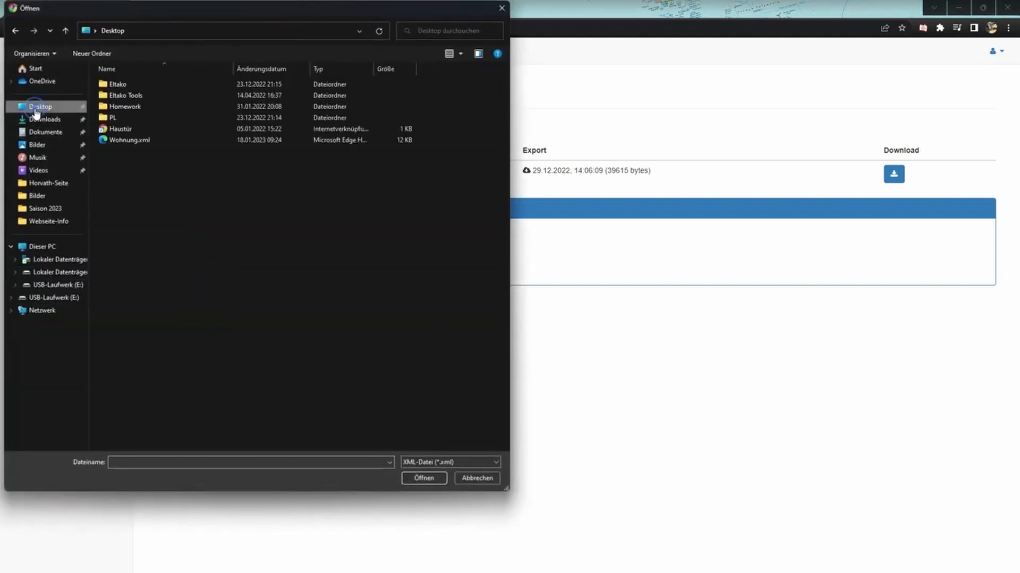
pyautogui.click(128, 141)
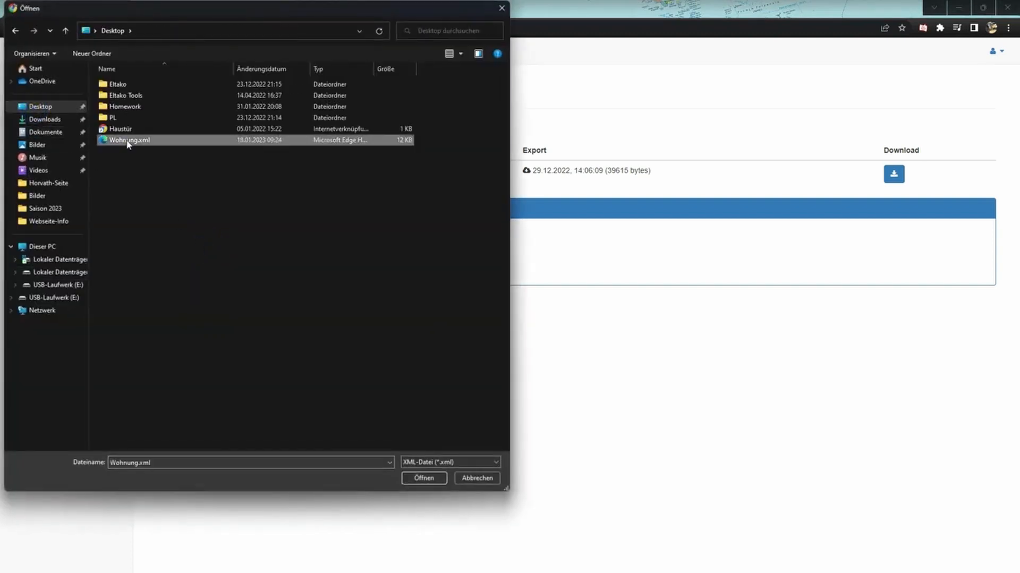
pyautogui.click(425, 480)
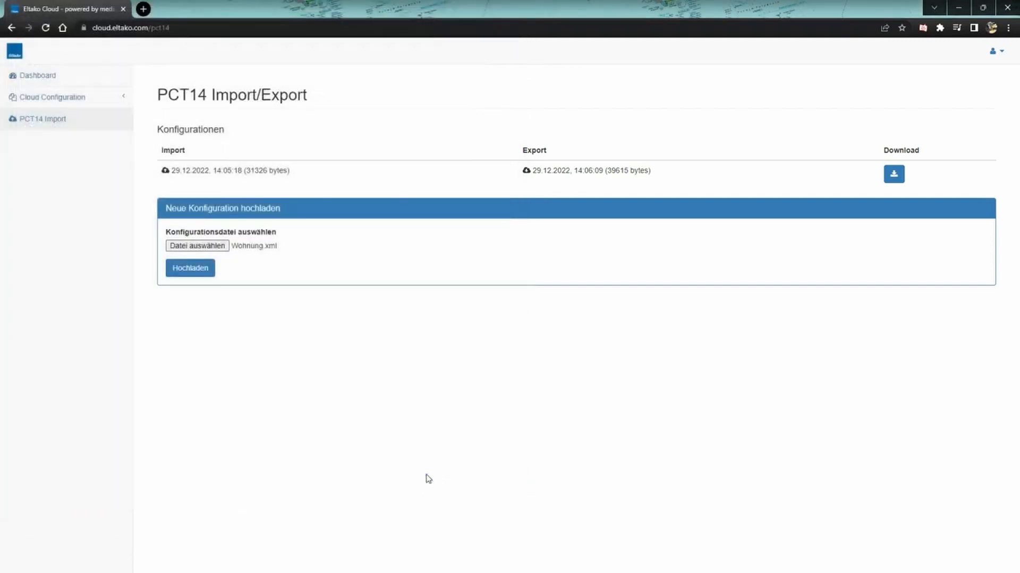
pyautogui.click(193, 271)
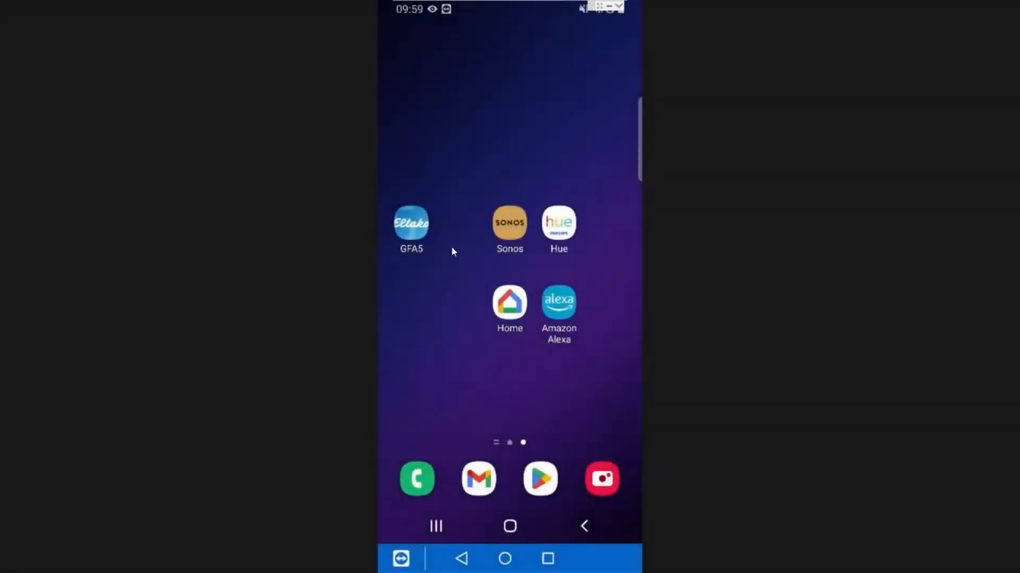
# Step: Switch to the GFA5 app on the phone and check the rooms and devices sections for existing entries
pyautogui.click(419, 227)
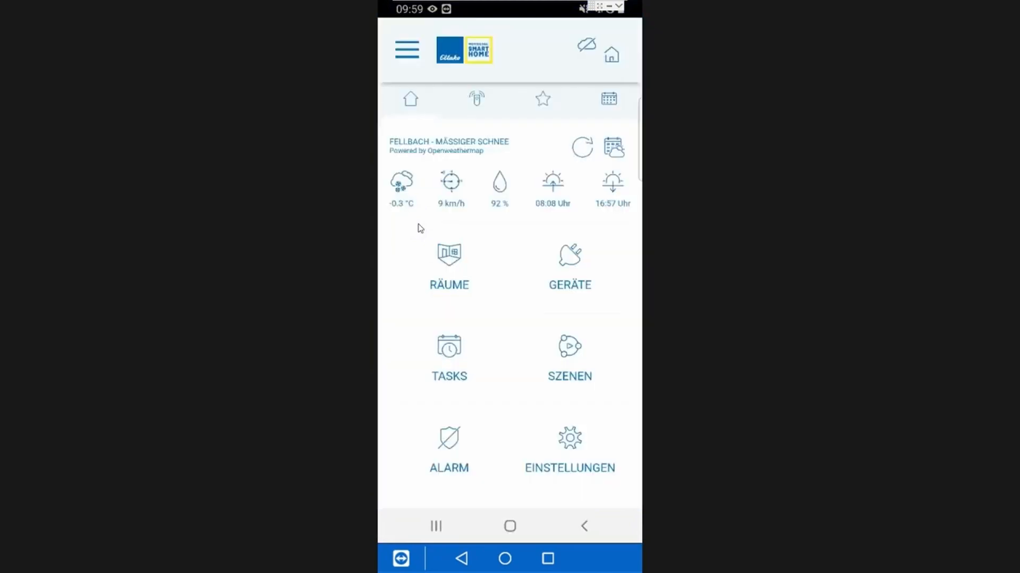
pyautogui.click(446, 263)
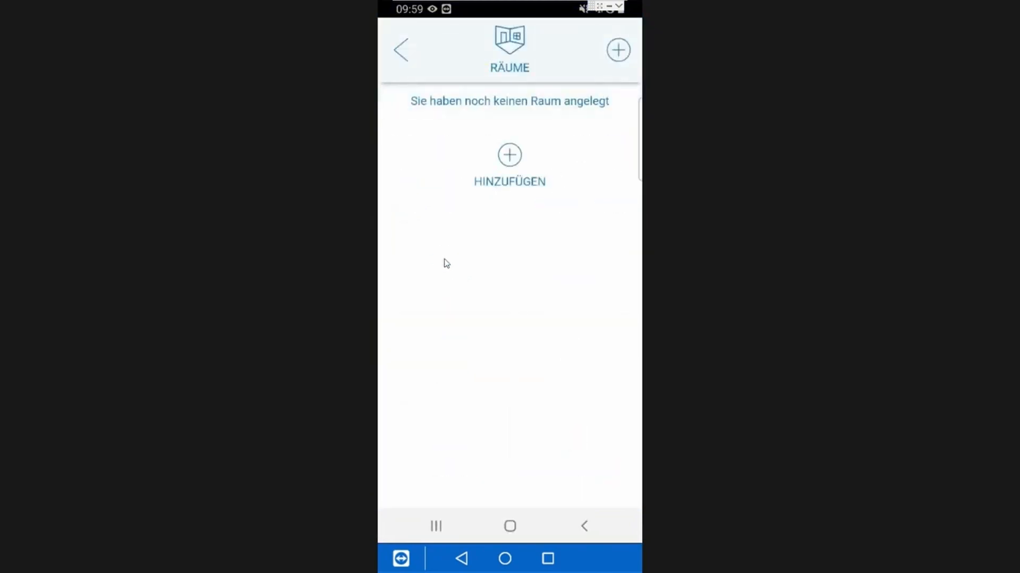
pyautogui.click(402, 51)
pyautogui.click(561, 263)
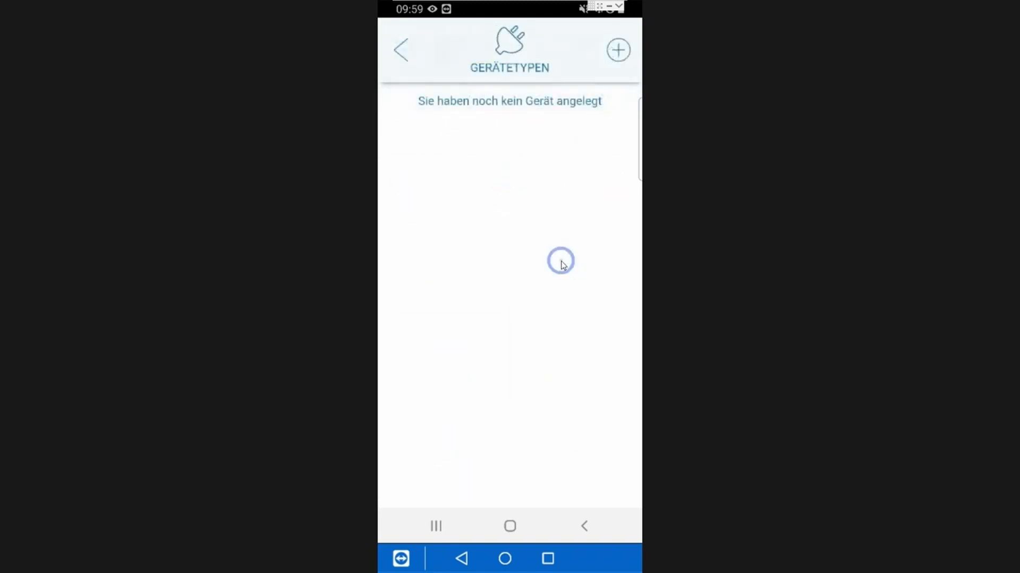
# Step: Open the PCT14 device import in the account's cloud section
pyautogui.click(402, 50)
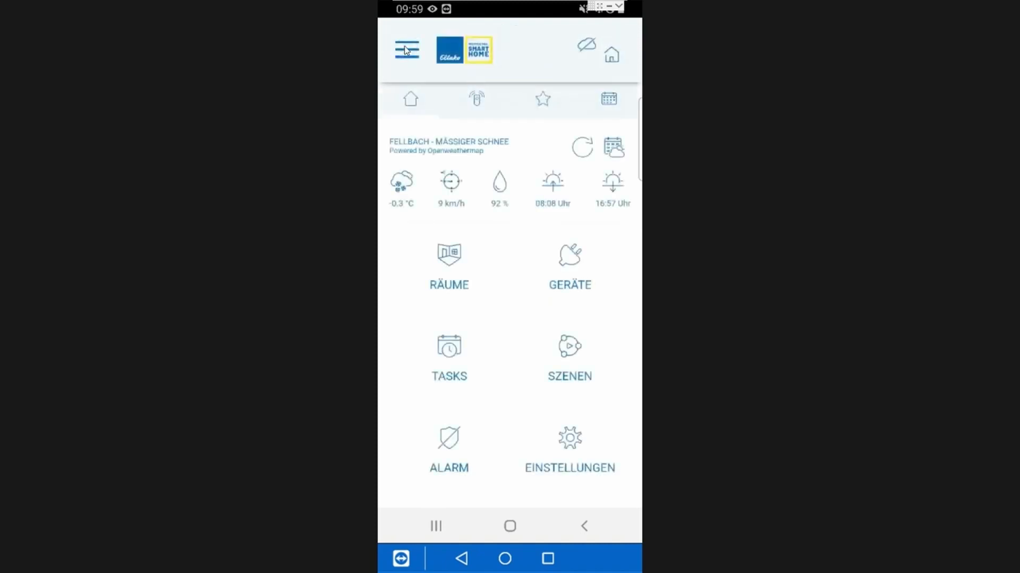
pyautogui.click(405, 51)
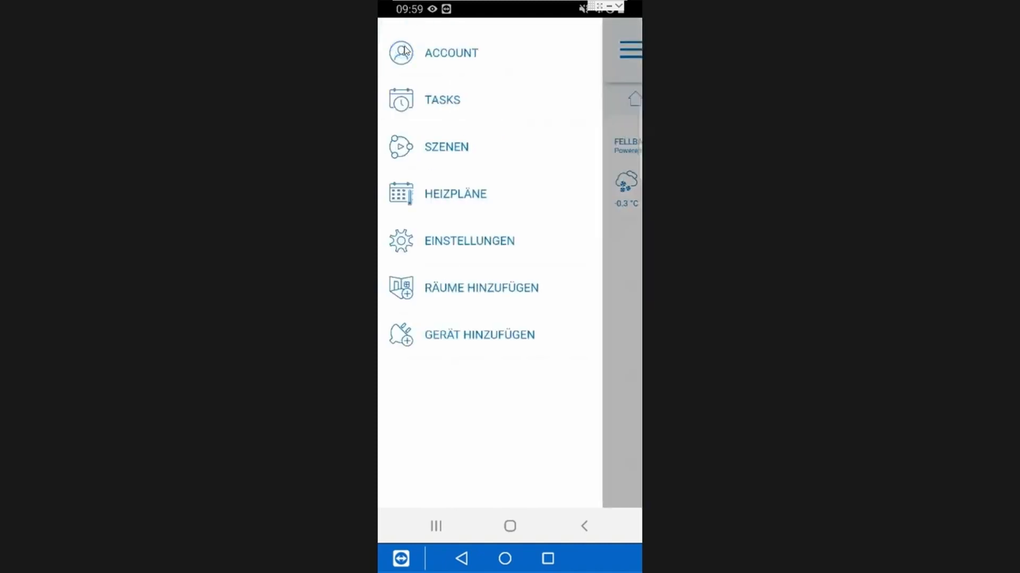
pyautogui.click(459, 54)
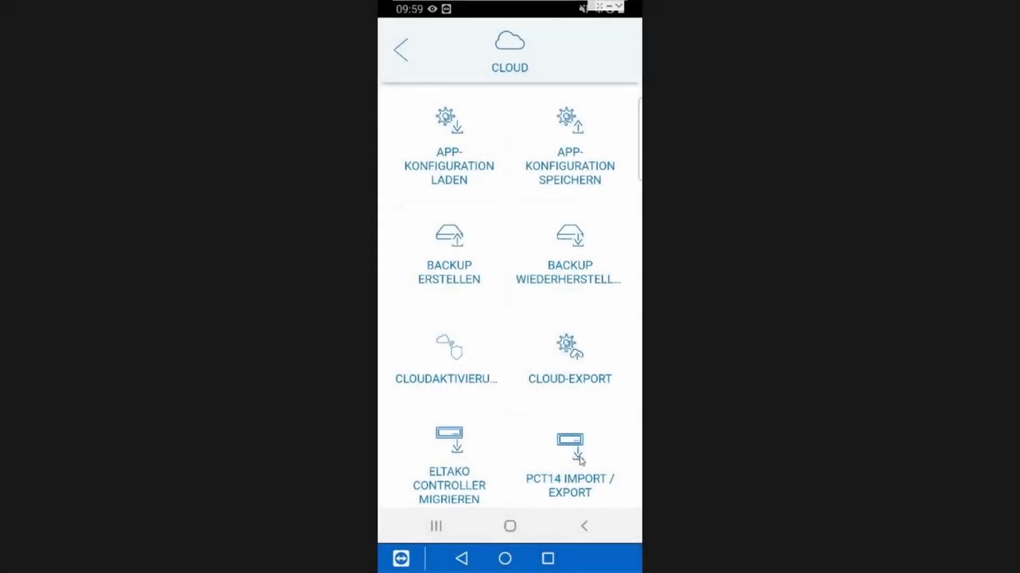
pyautogui.click(580, 460)
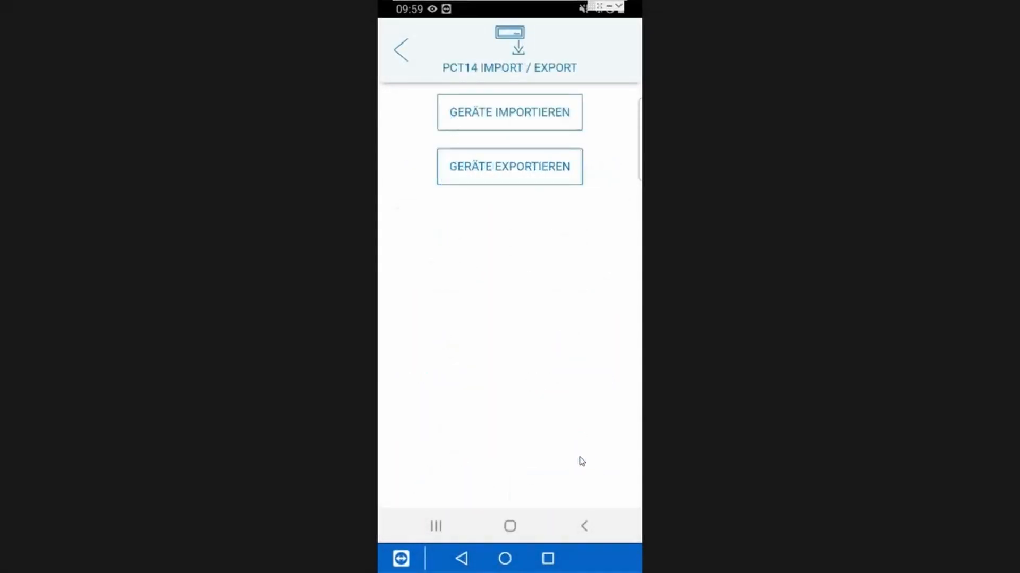
pyautogui.click(529, 122)
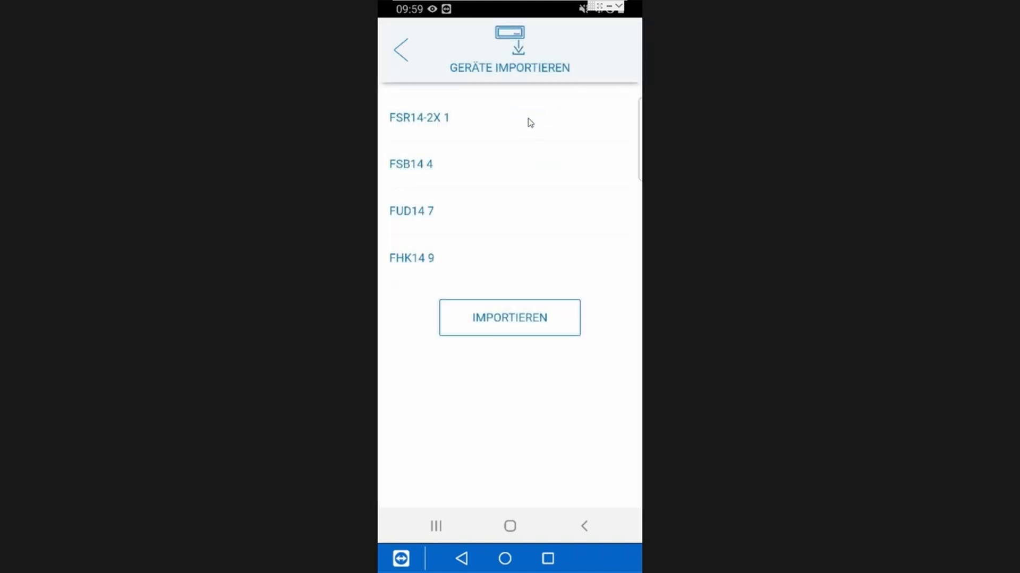
# Step: Import the devices FSR14-2X 1, FSB14 4, FUD14 7 and FHK14 9, accepting the teach-in of the operating mode, and leave the cloud section
pyautogui.click(487, 125)
pyautogui.click(483, 169)
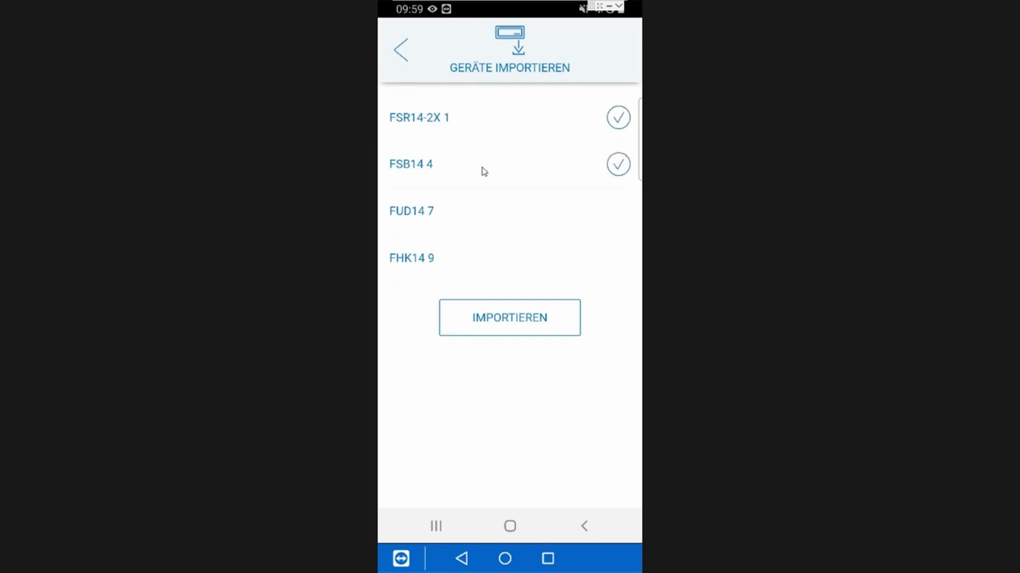
pyautogui.click(484, 211)
pyautogui.click(482, 264)
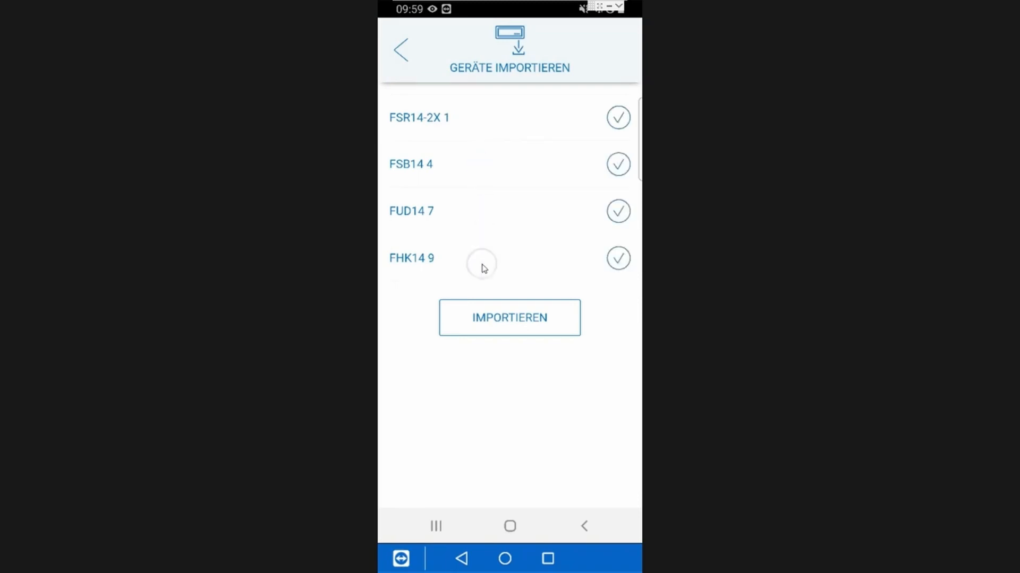
pyautogui.click(521, 324)
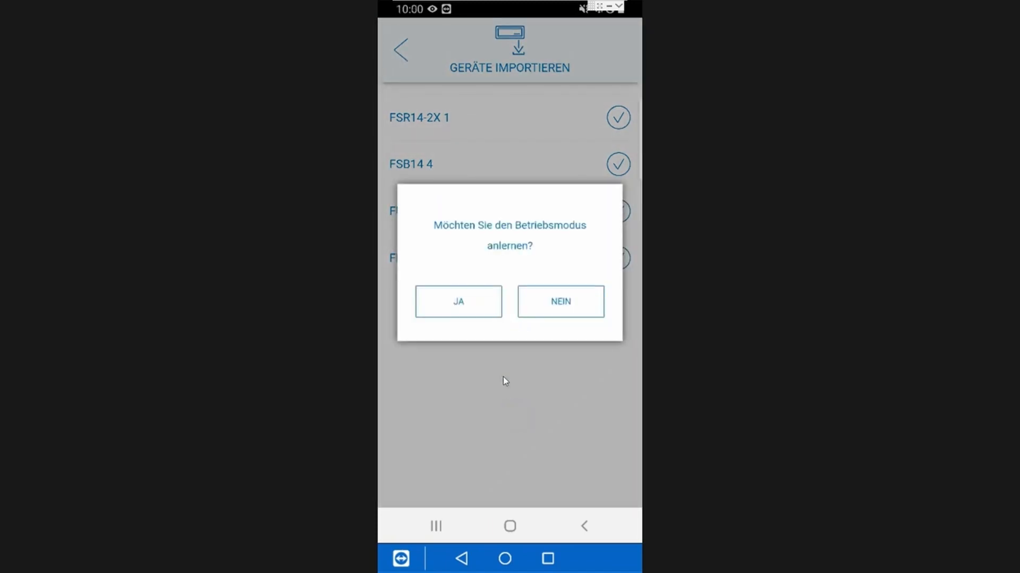
pyautogui.click(472, 310)
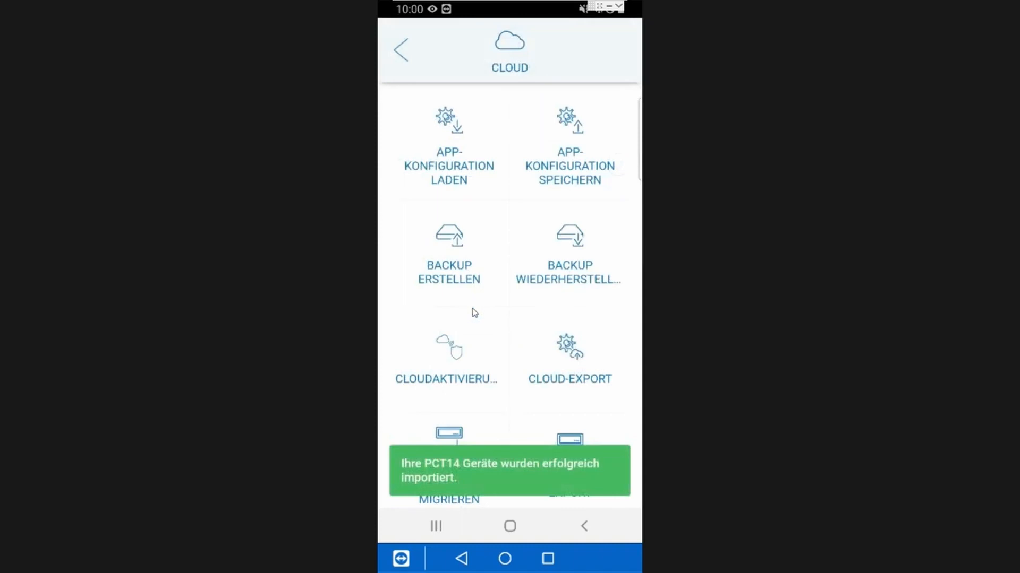
pyautogui.click(508, 467)
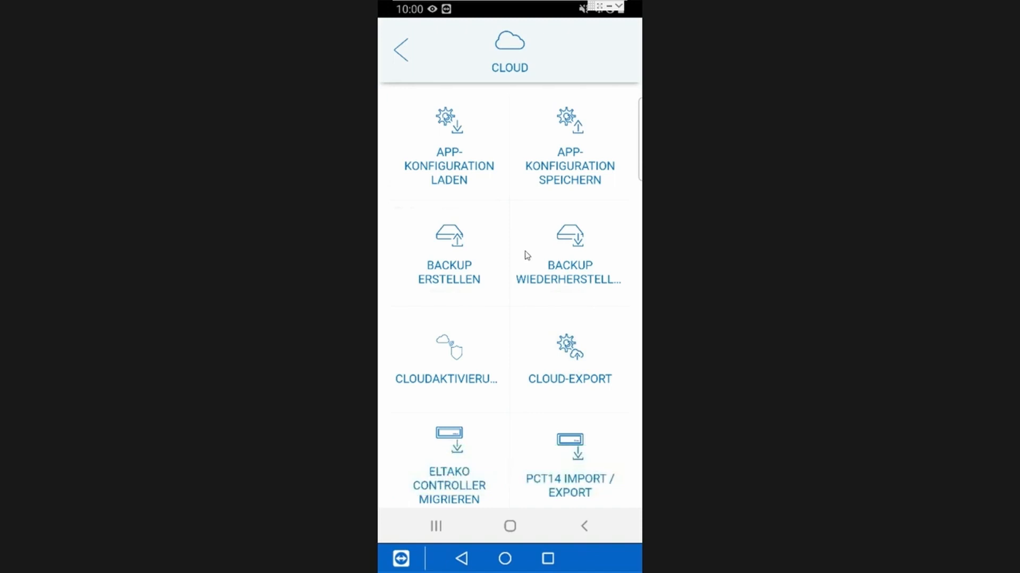
pyautogui.click(400, 49)
pyautogui.click(400, 50)
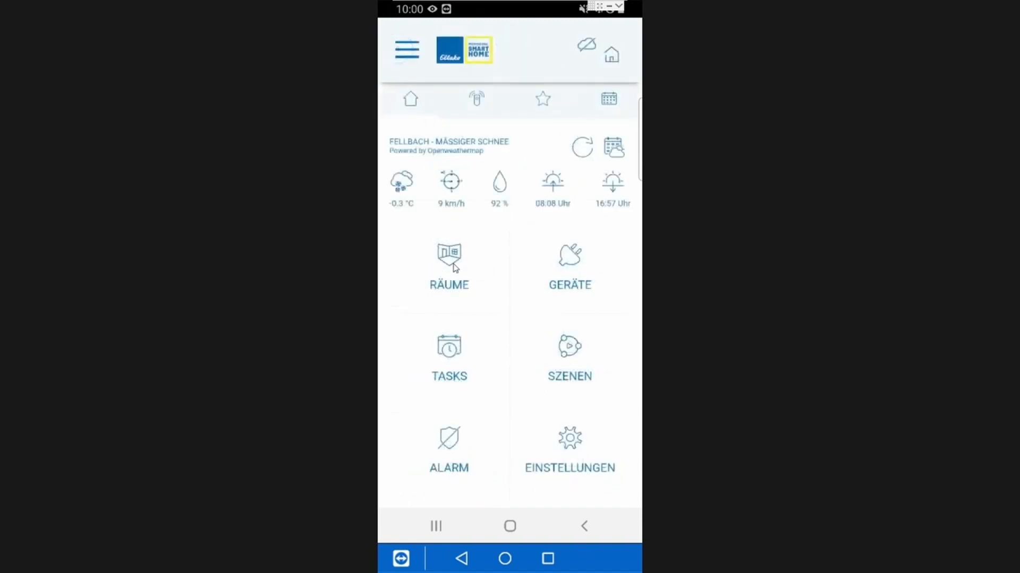
# Step: Export the app's devices for PCT14 to the Eltako Cloud
pyautogui.click(454, 268)
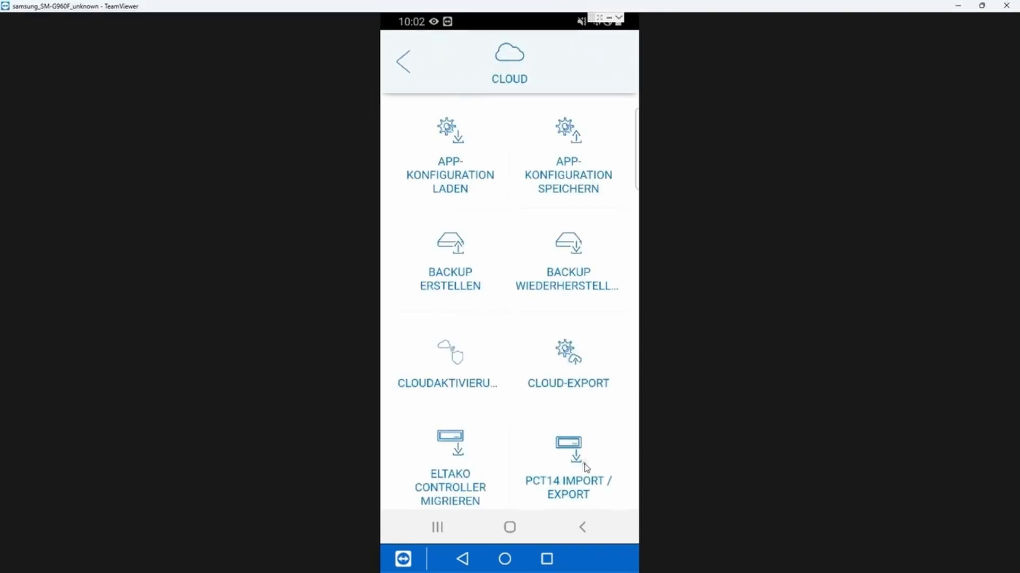
pyautogui.click(586, 467)
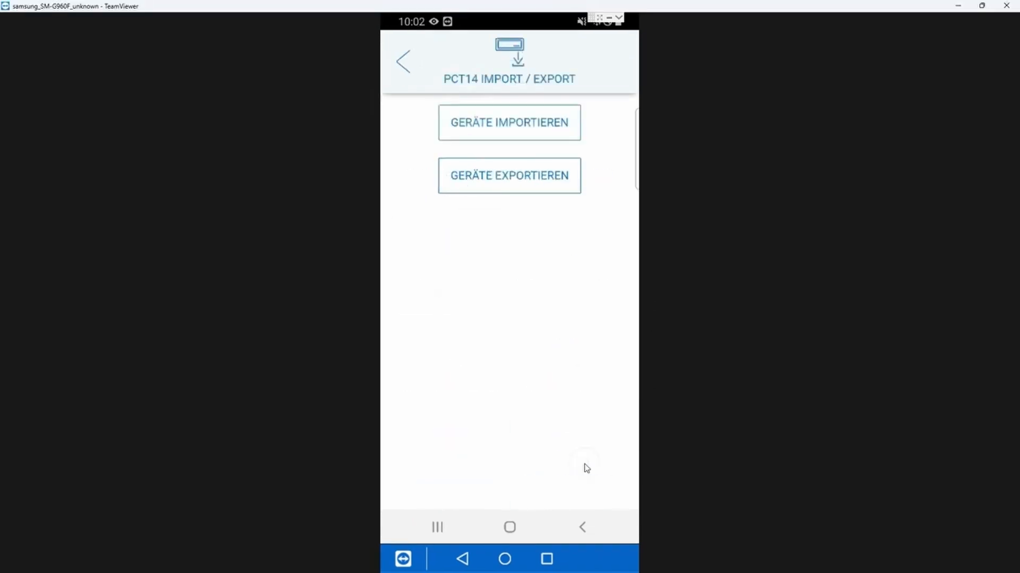
pyautogui.click(519, 186)
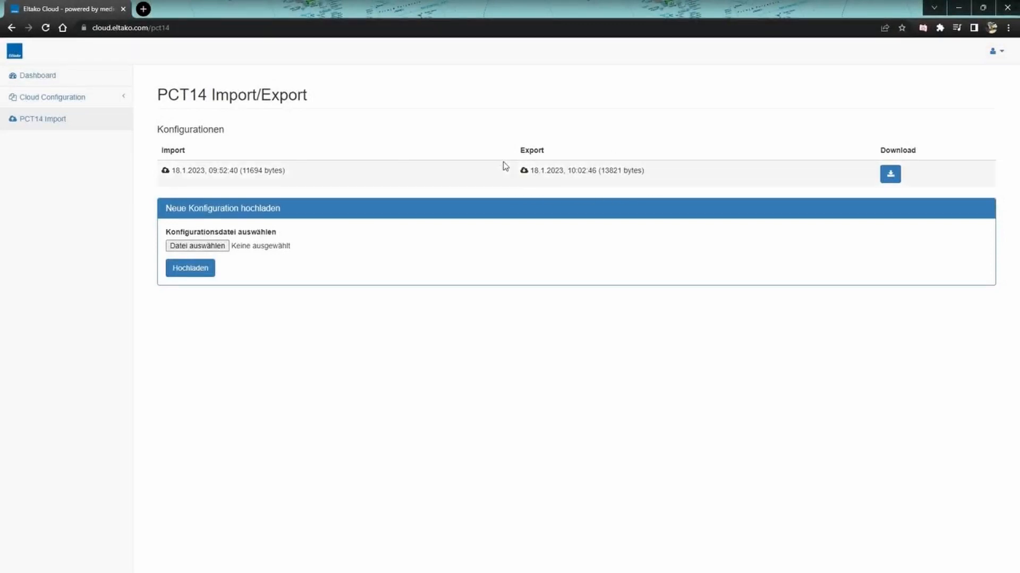
# Step: Switch to the Eltako Cloud in the browser and download the exported PCT14 configuration to the Desktop as config_out.xml
pyautogui.click(892, 176)
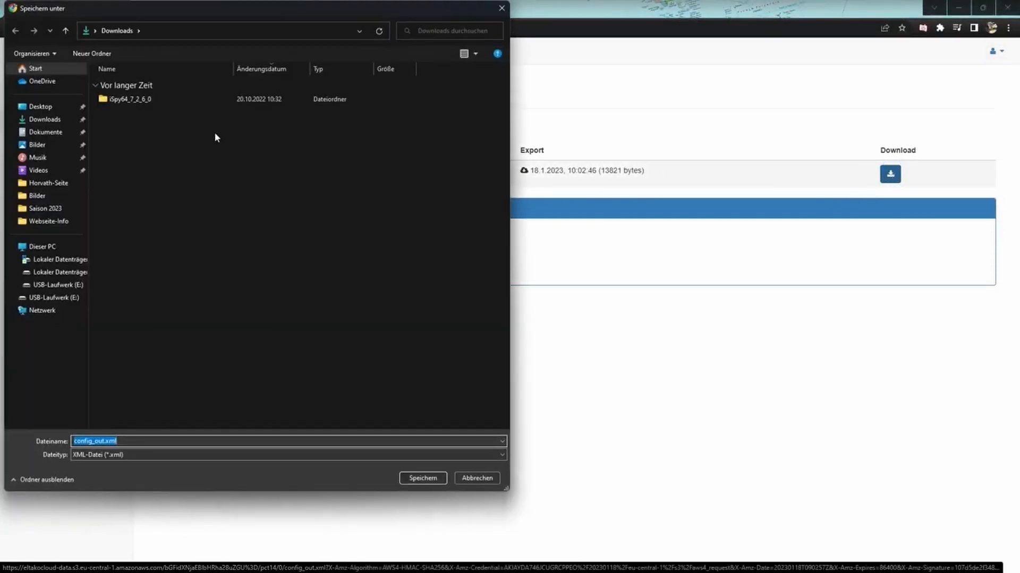
pyautogui.click(41, 106)
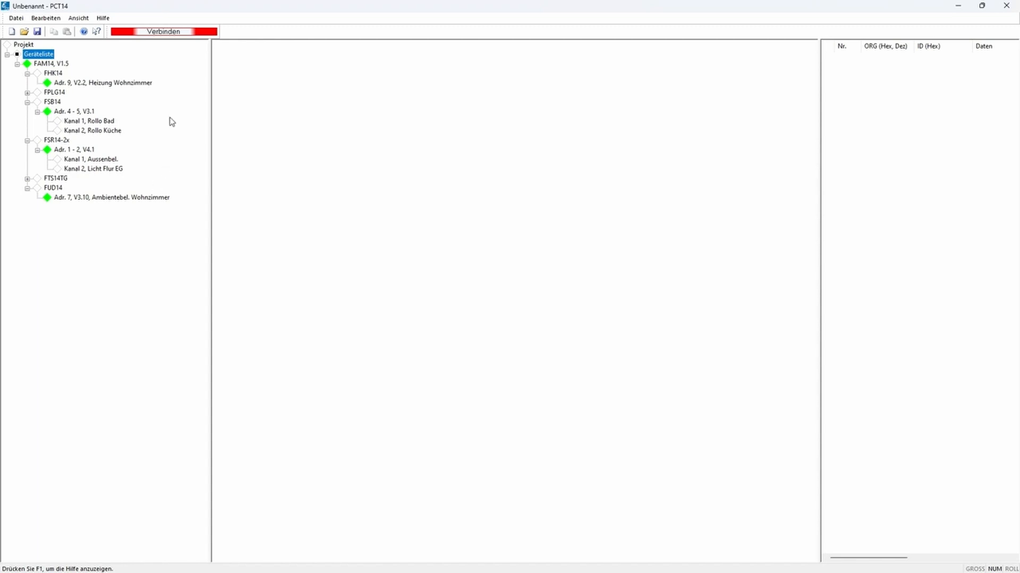
# Step: Switch to PCT14, connect to the interface device and import config_out.xml from the Desktop into the device list
pyautogui.click(171, 32)
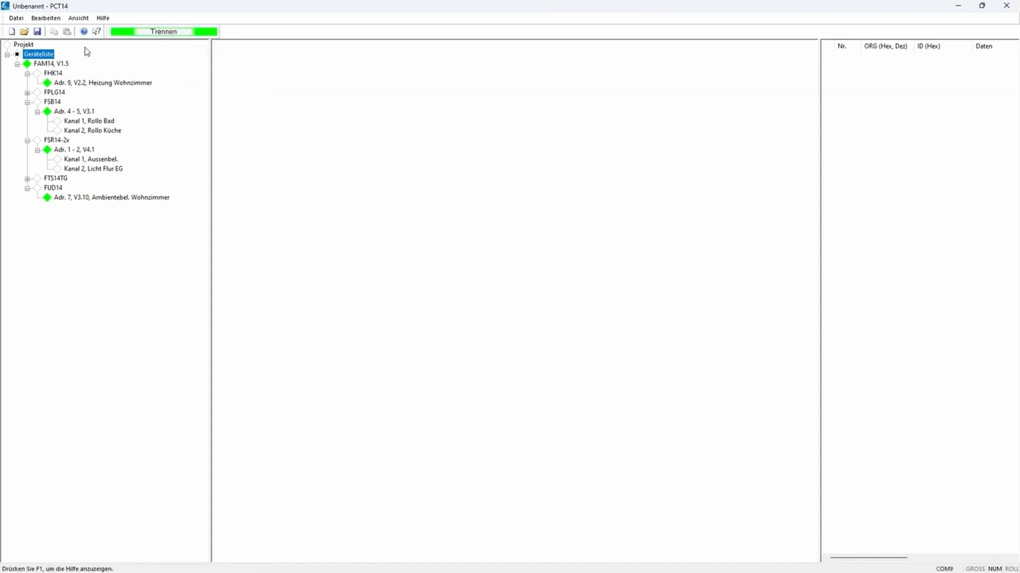
pyautogui.rightClick(48, 62)
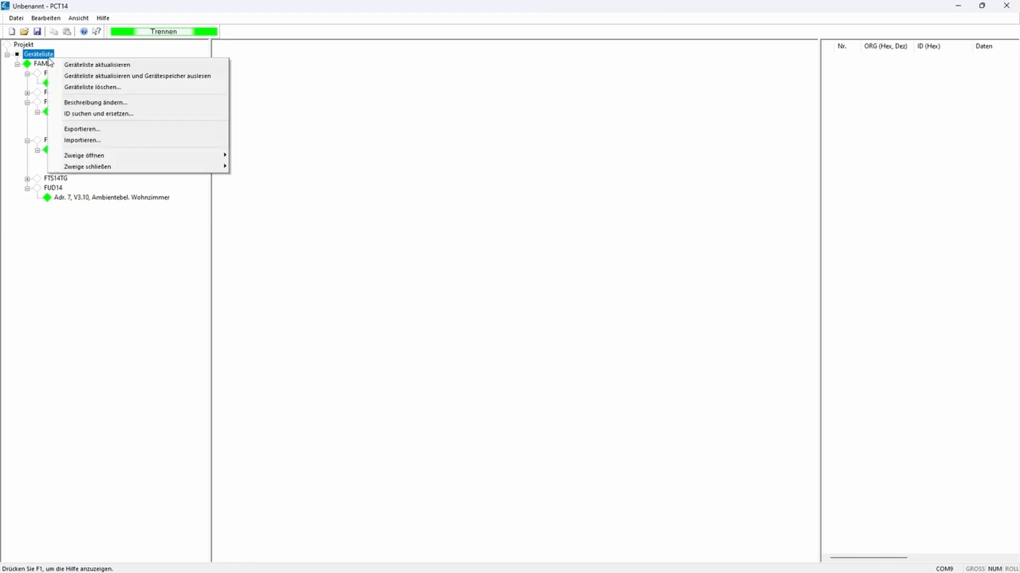
pyautogui.click(93, 142)
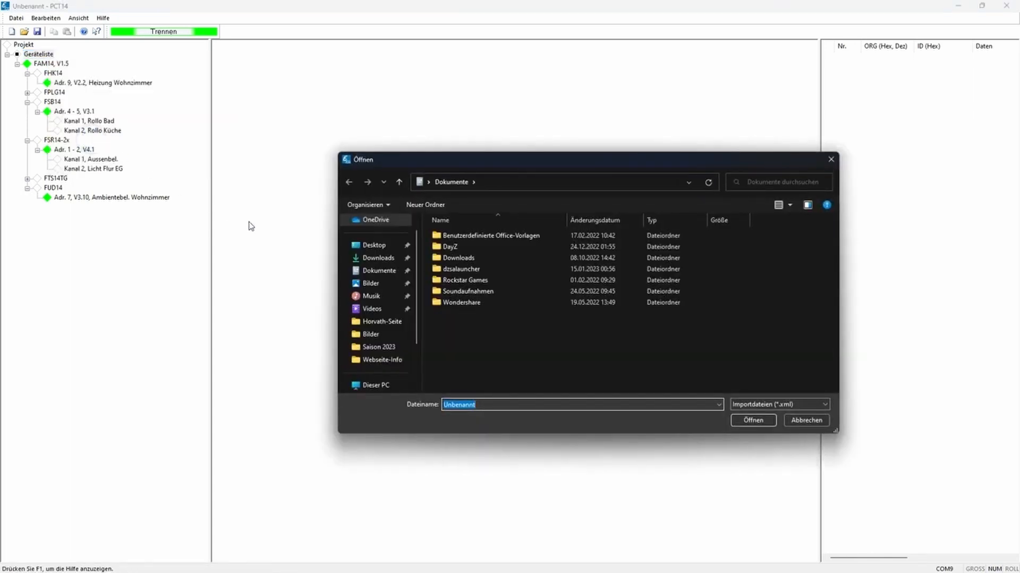
pyautogui.click(368, 251)
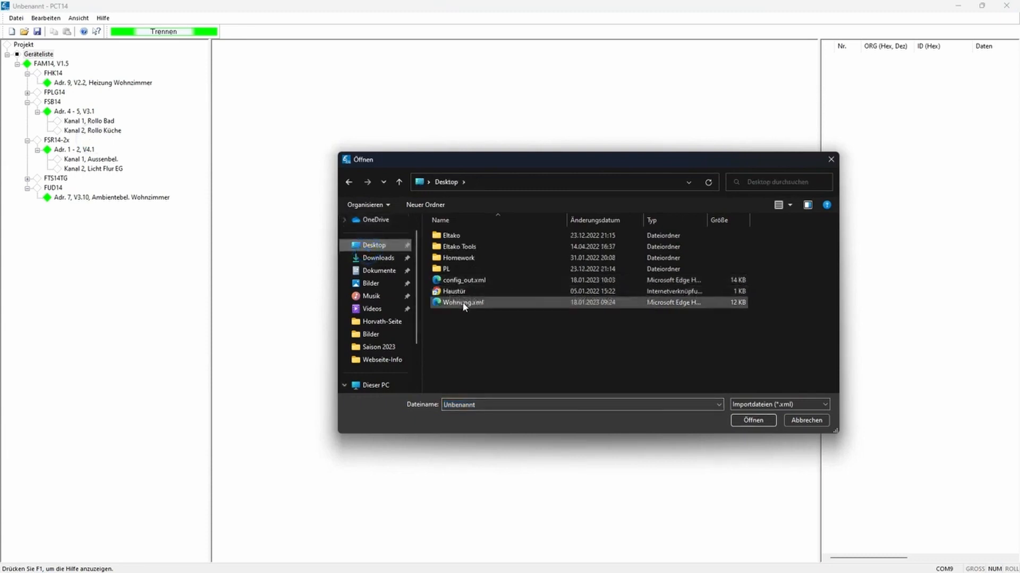
pyautogui.click(464, 281)
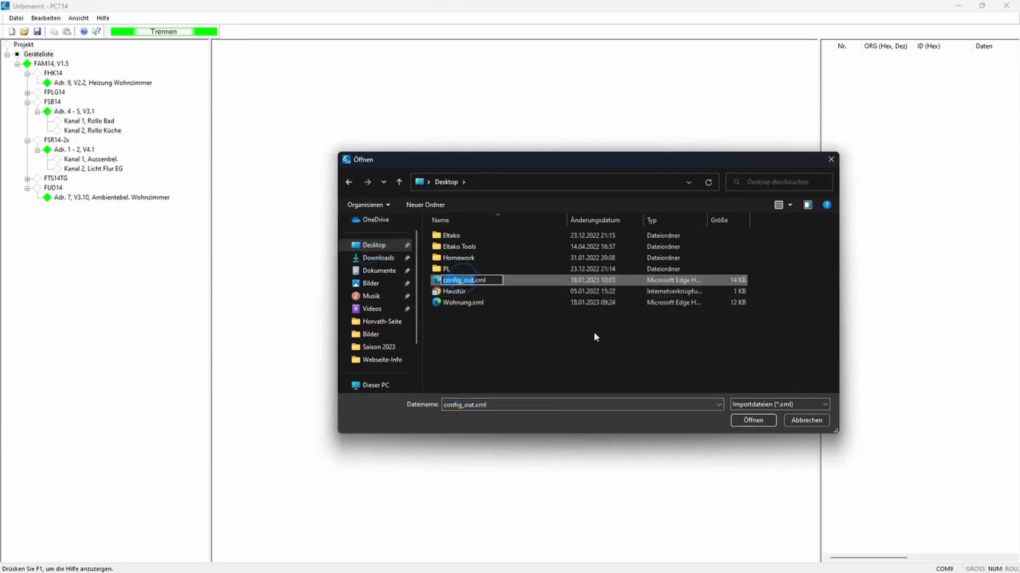
pyautogui.click(565, 319)
pyautogui.click(512, 282)
pyautogui.click(749, 420)
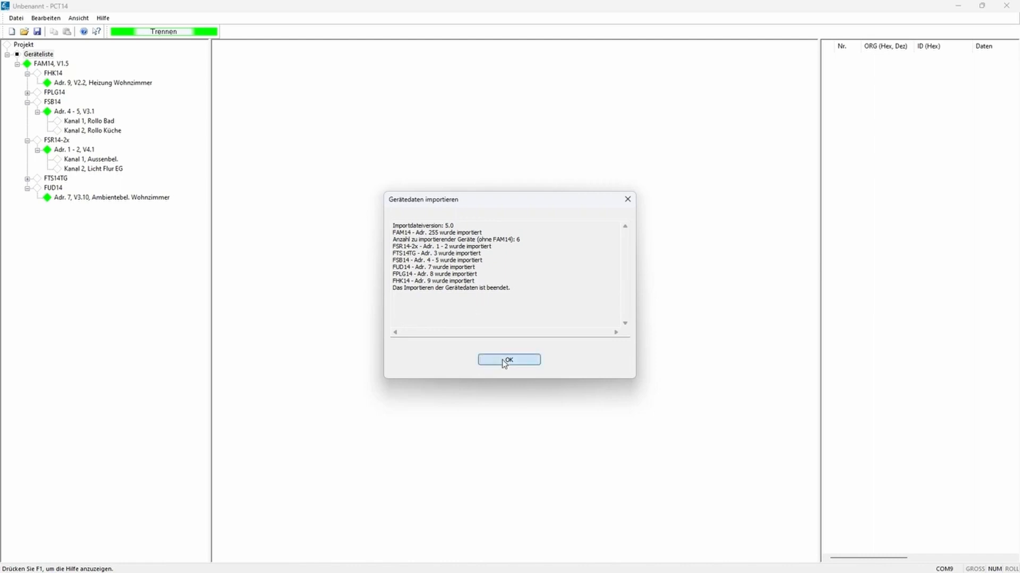
pyautogui.click(507, 359)
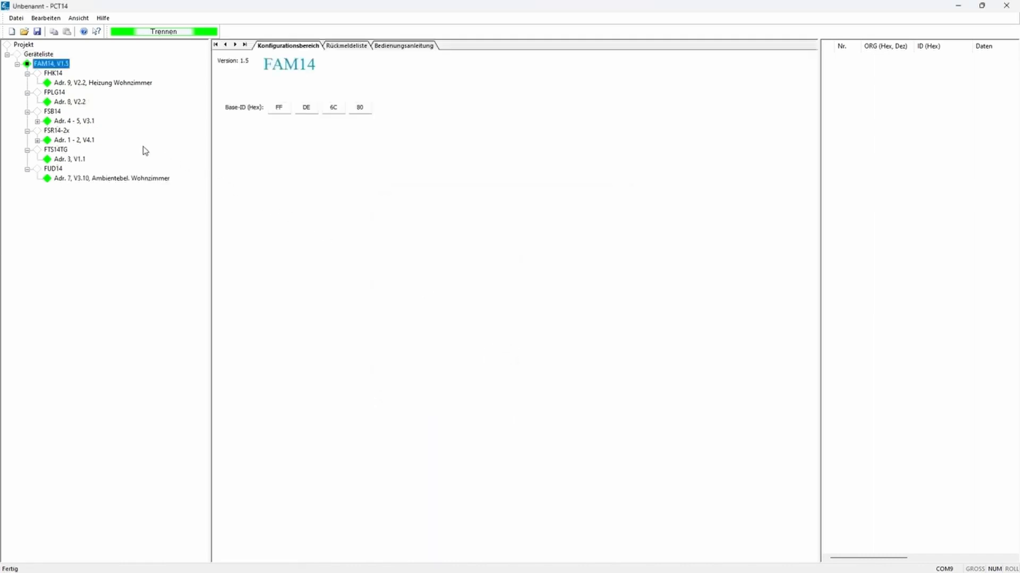
# Step: Write the device memory of the FAM14 and all devices and disconnect from the interface device
pyautogui.rightClick(44, 66)
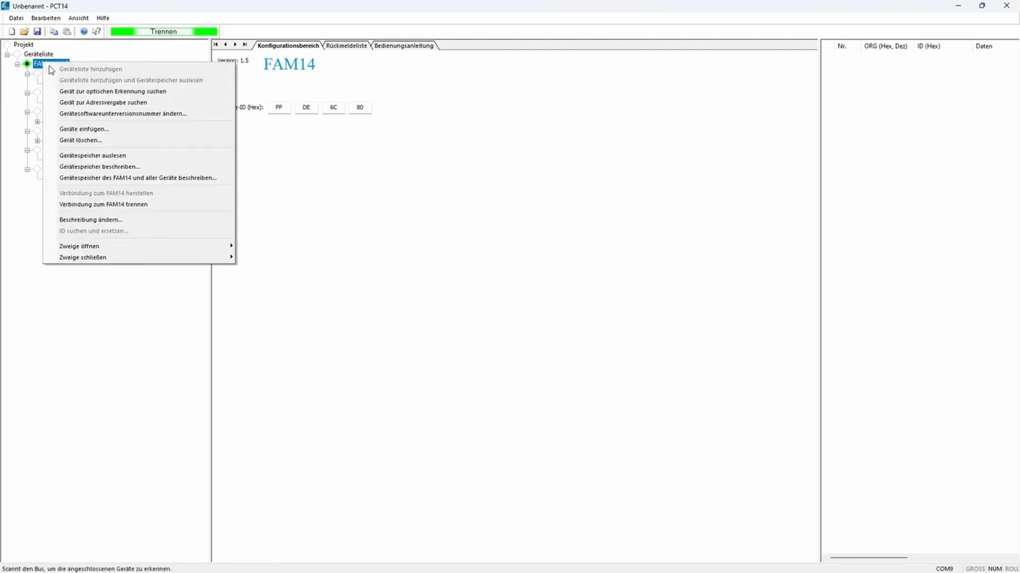
pyautogui.click(202, 180)
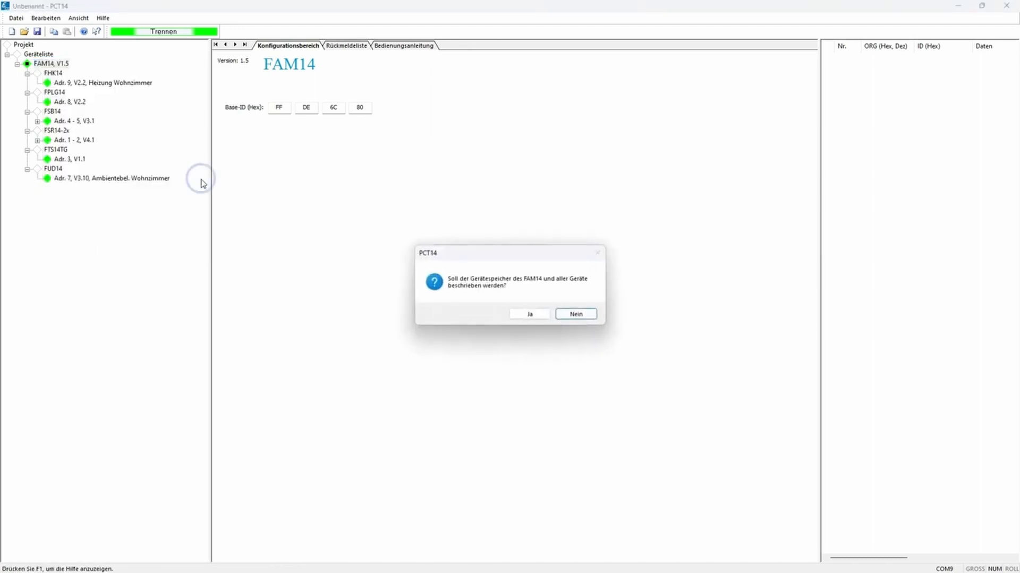
pyautogui.click(526, 314)
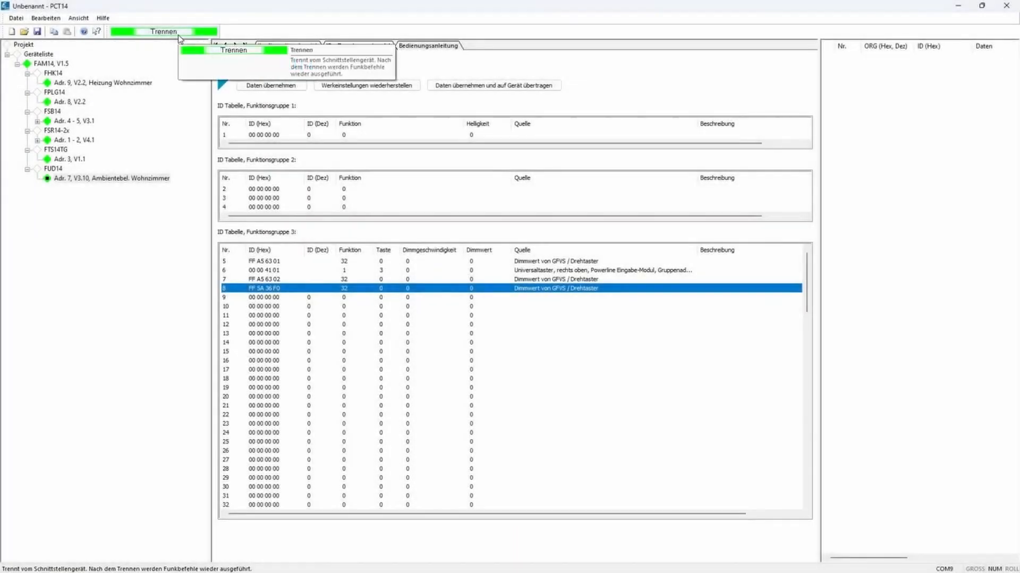
pyautogui.click(177, 35)
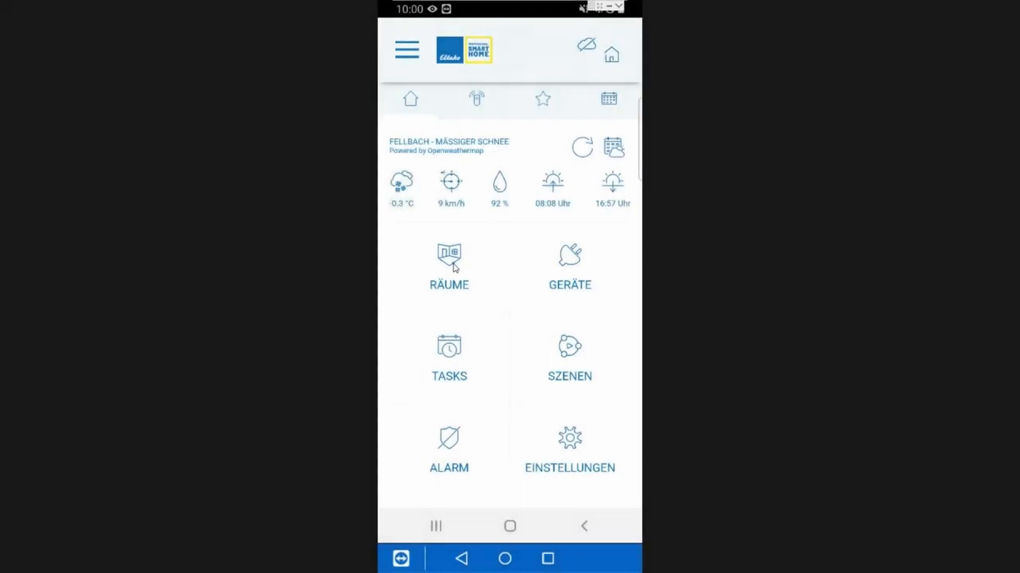
# Step: Switch to the GFA5 app and look through the imported devices in the room PCT14 Geräte
pyautogui.click(452, 268)
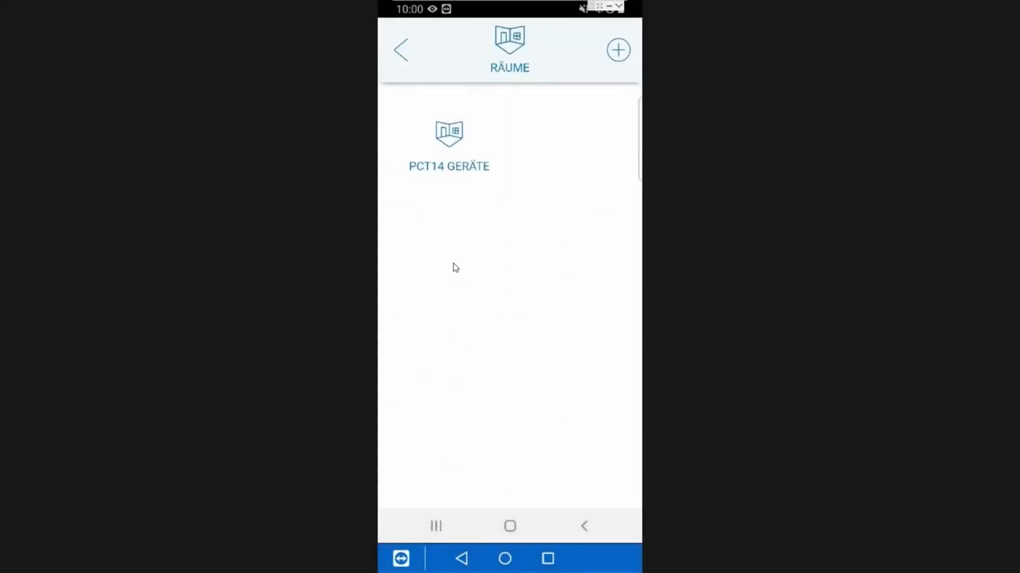
pyautogui.click(456, 141)
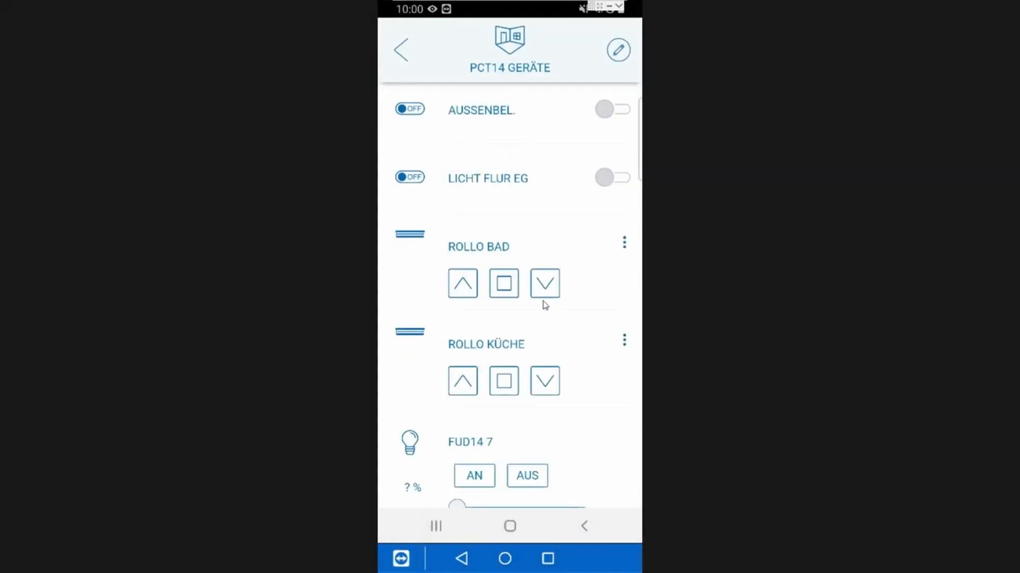
pyautogui.scroll(-3, 545, 304)
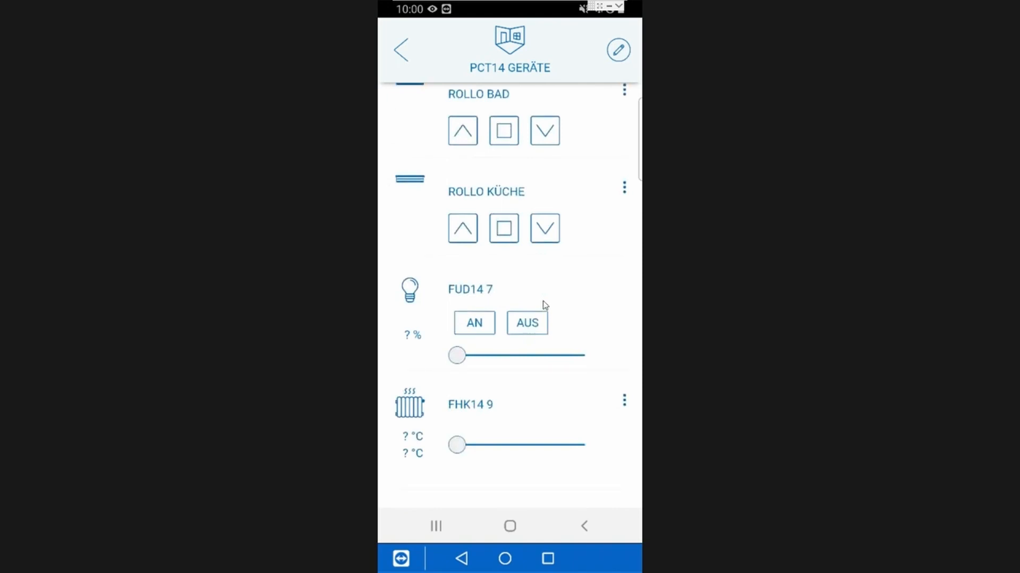
pyautogui.scroll(3, 544, 304)
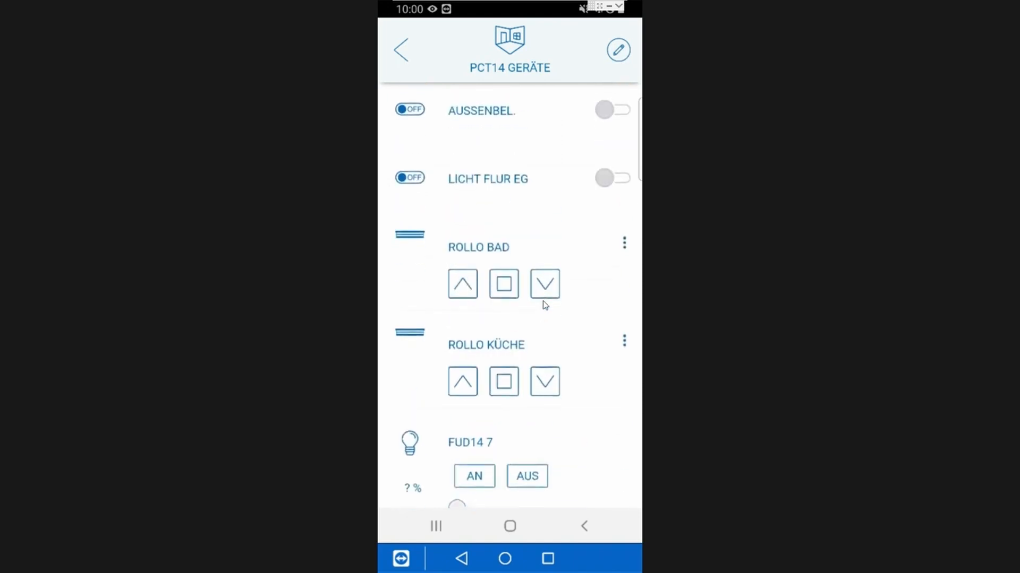